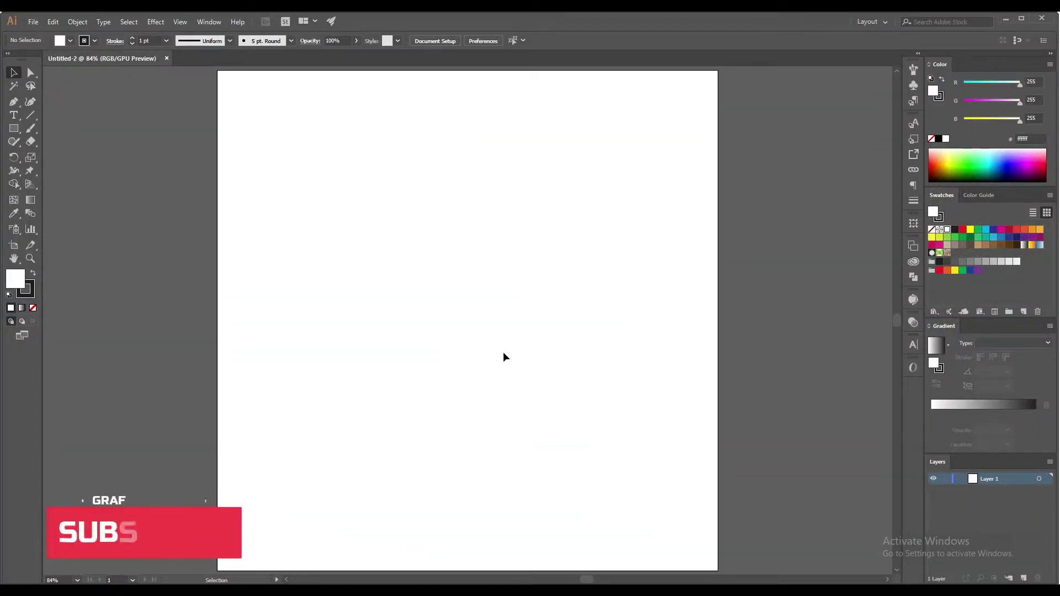
# - Choose the Line Segment tool and set the fill swatch to None
pyautogui.click(30, 115)
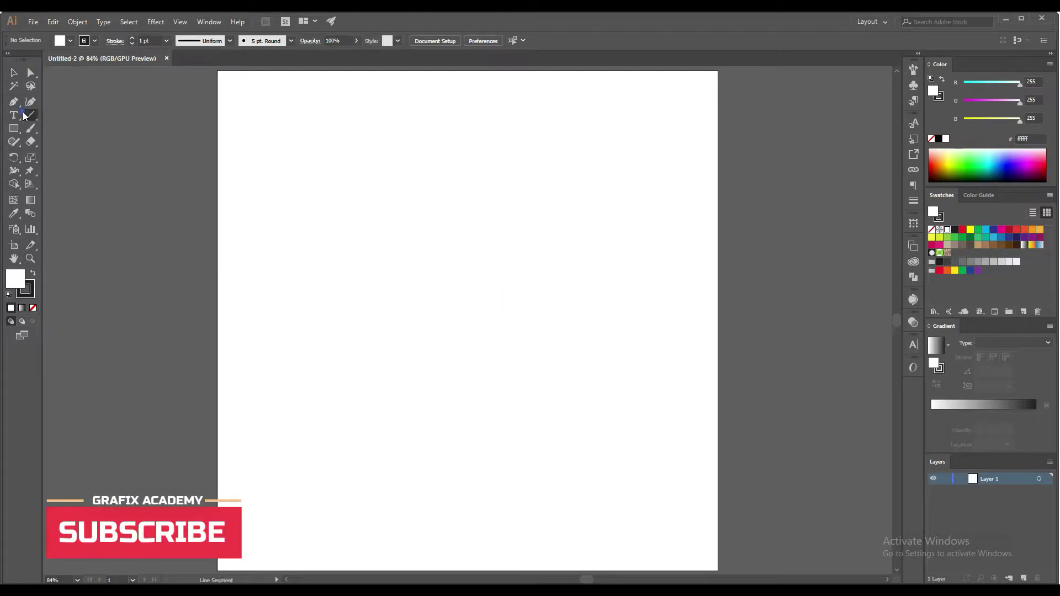
pyautogui.click(33, 308)
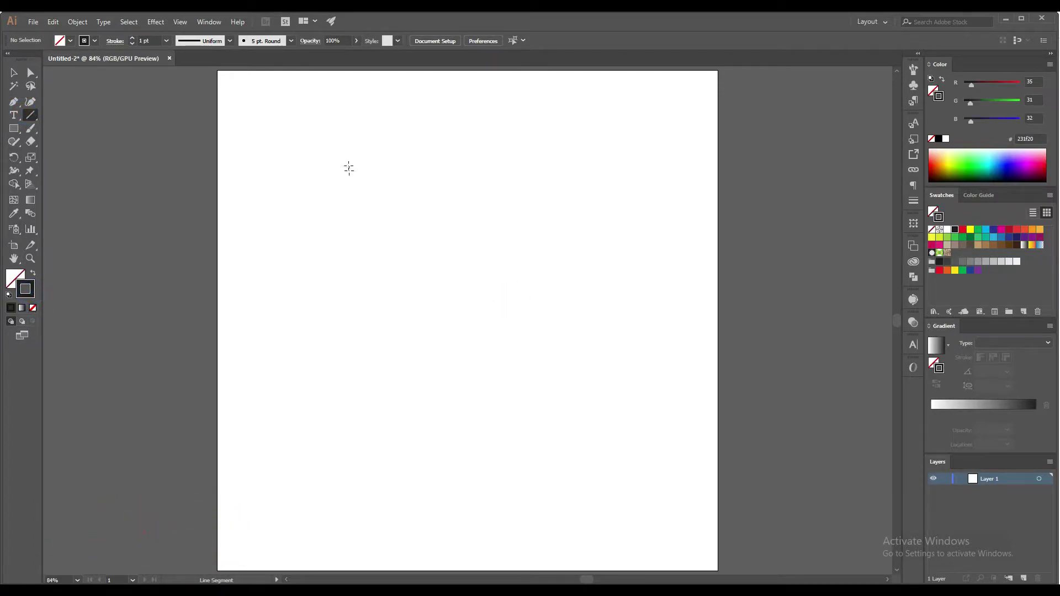
# - Draw a vertical line and repeat evenly spaced copies of it to the right
pyautogui.moveTo(313, 160); pyautogui.dragTo(314, 396)
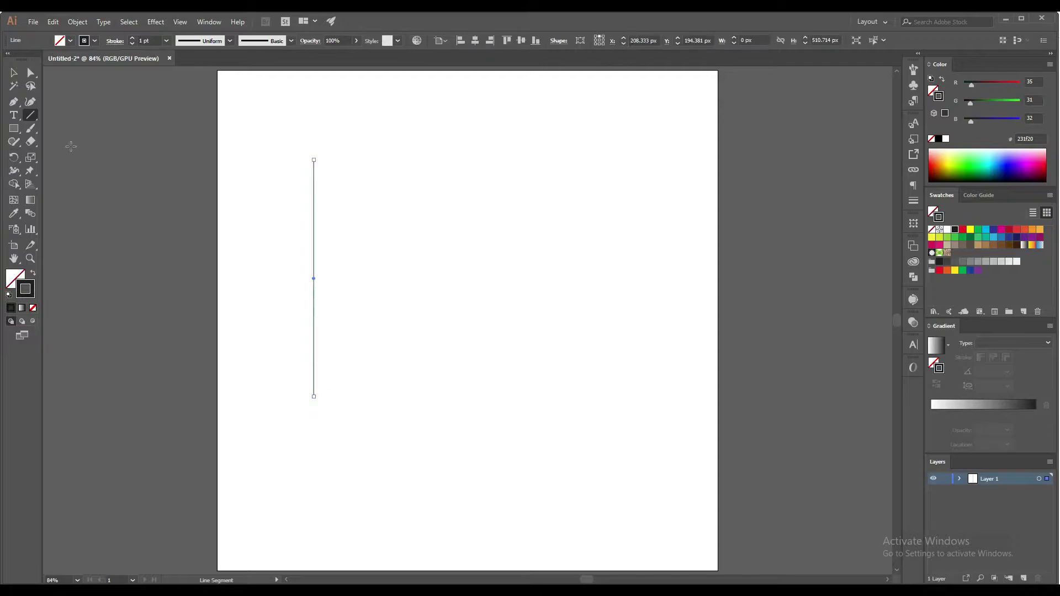
pyautogui.click(15, 73)
pyautogui.click(323, 204)
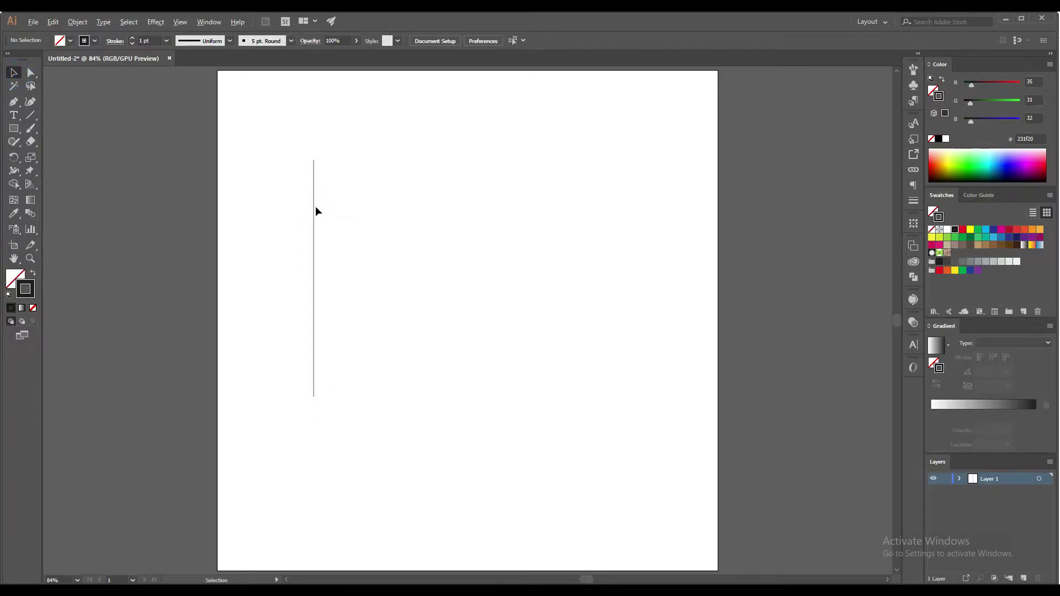
pyautogui.moveTo(314, 209); pyautogui.dragTo(324, 208)
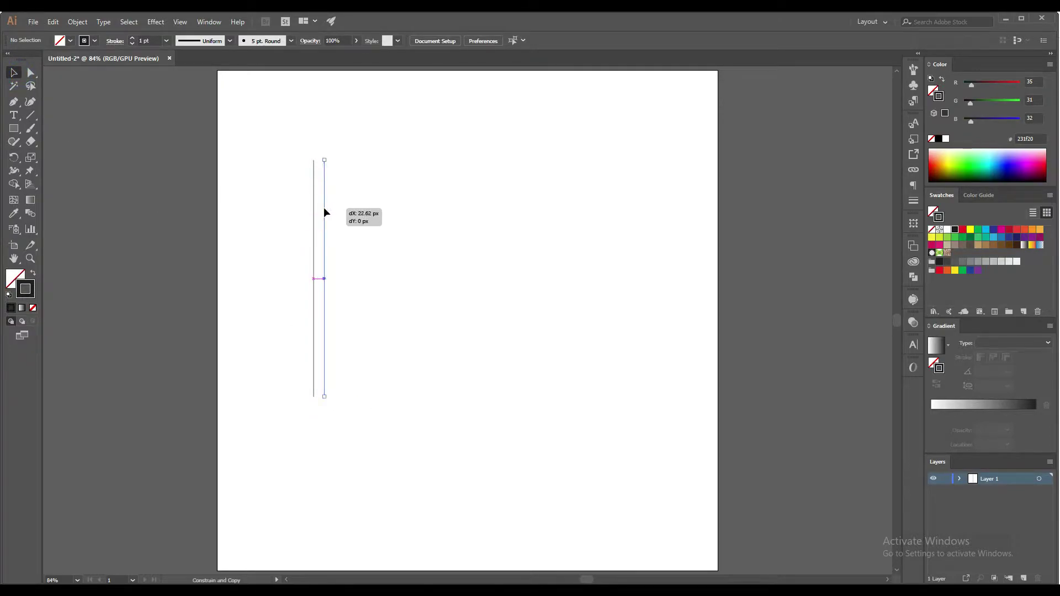
pyautogui.hotkey('ctrl', 'd')
pyautogui.hotkey('ctrl', 'd')
pyautogui.hotkey('ctrl', 'd')
pyautogui.hotkey('ctrl', 'd')
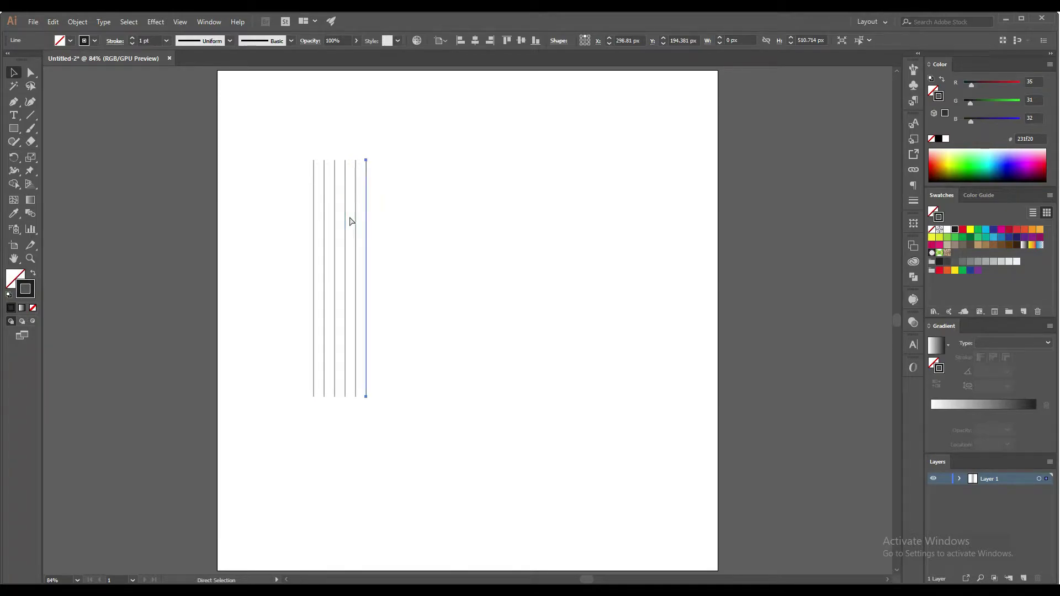
pyautogui.hotkey('ctrl', 'd')
pyautogui.hotkey('ctrl', 'd')
pyautogui.hotkey('ctrl', 'd')
pyautogui.hotkey('ctrl', 'd')
pyautogui.hotkey('ctrl', 'd')
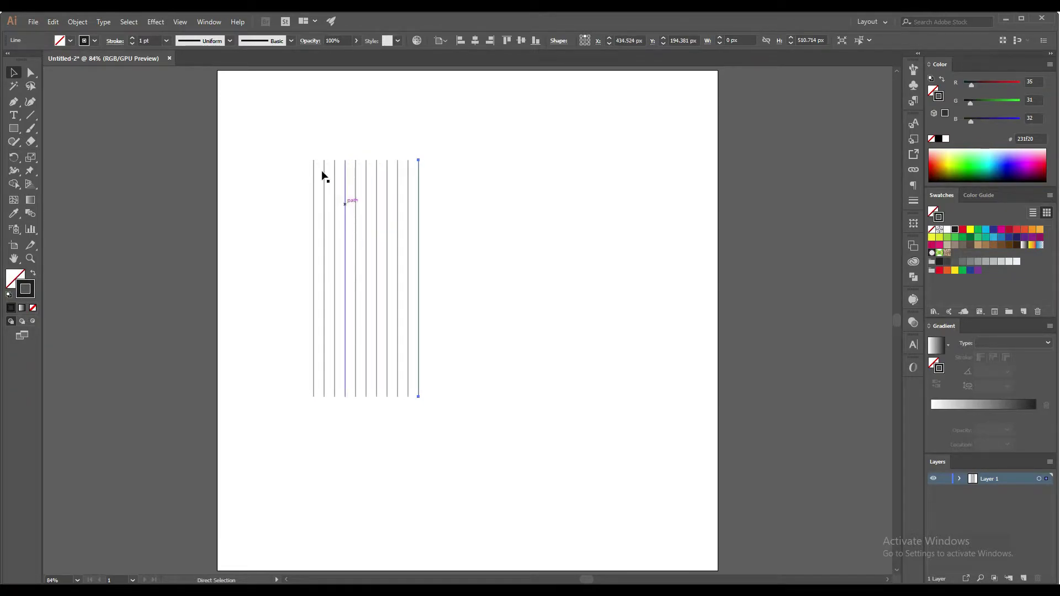
# - Group the eleven vertical lines and centre the group horizontally and vertically on the artboard
pyautogui.moveTo(271, 145); pyautogui.dragTo(459, 190)
pyautogui.rightClick(450, 190)
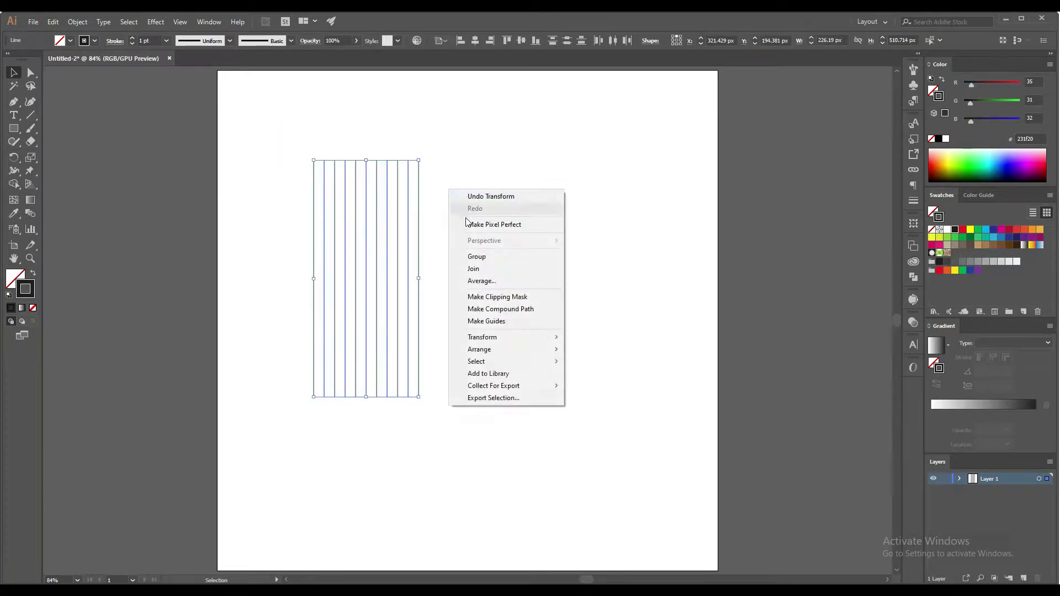
pyautogui.click(489, 266)
pyautogui.click(475, 40)
pyautogui.click(522, 40)
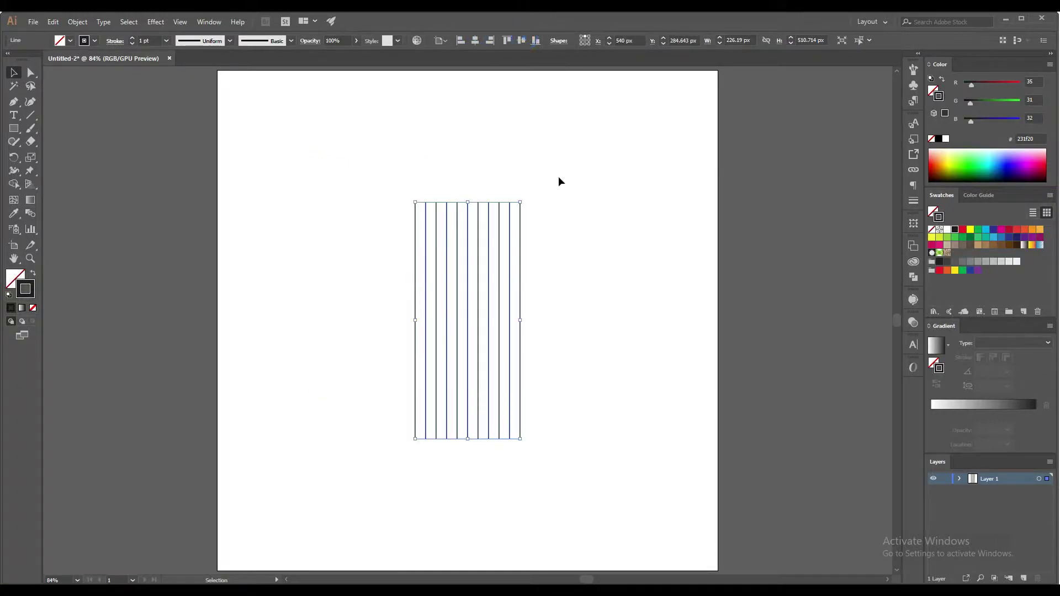
pyautogui.click(559, 178)
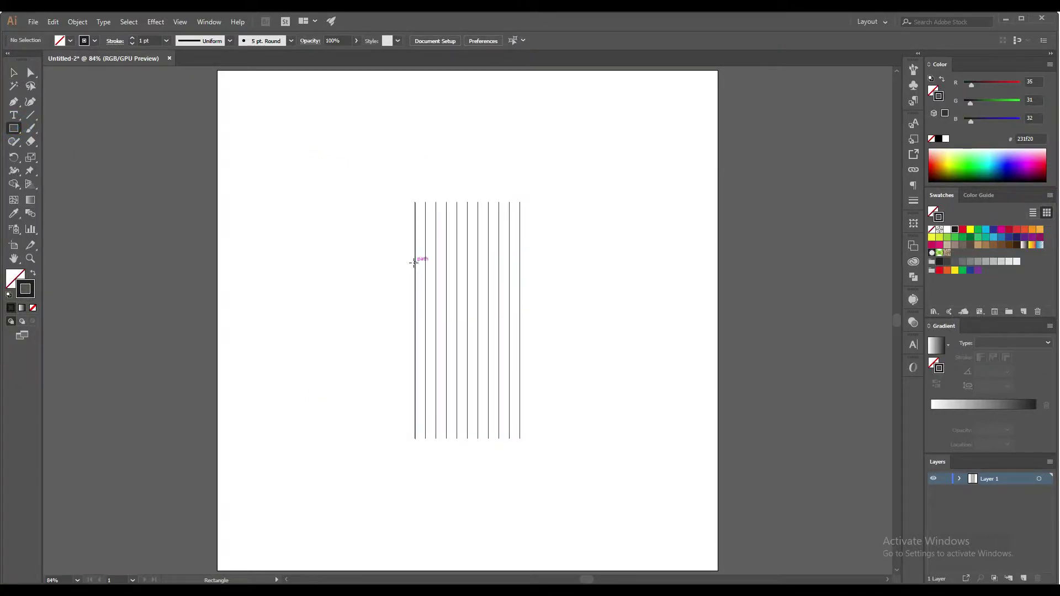
# - Draw a rectangle across the middle of the vertical lines
pyautogui.moveTo(416, 264)
pyautogui.mouseDown()
pyautogui.moveTo(520, 338)
pyautogui.moveTo(520, 376)
pyautogui.mouseUp()
pyautogui.press('v')
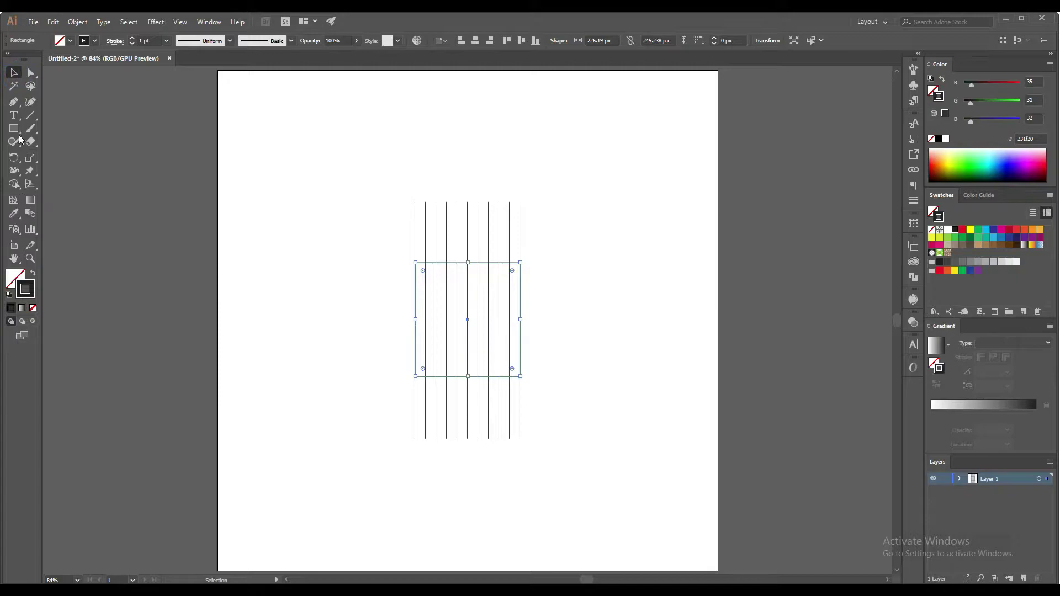
pyautogui.moveTo(14, 102); pyautogui.dragTo(61, 115)
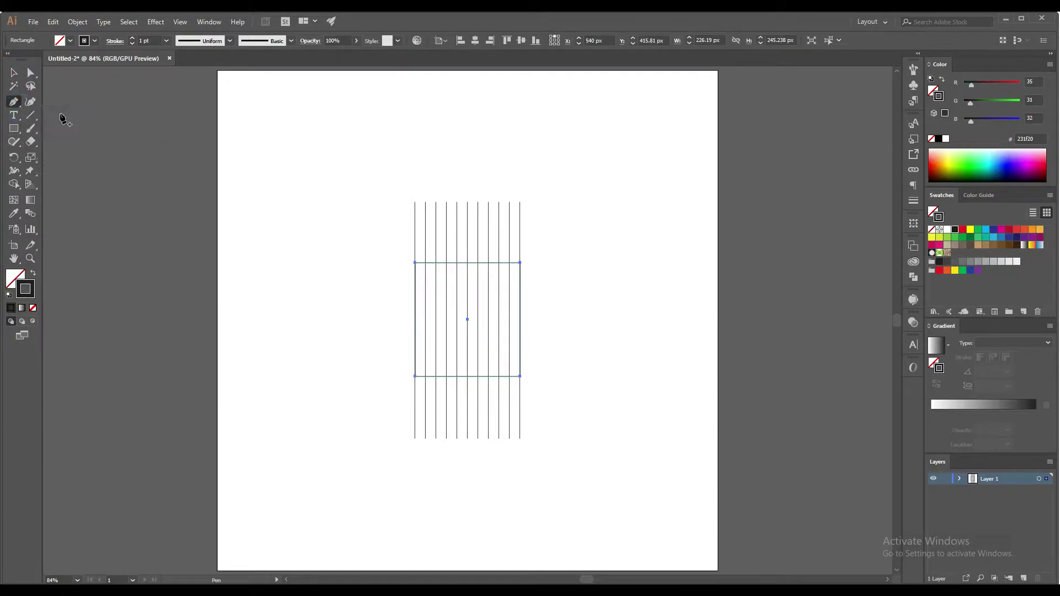
pyautogui.click(310, 238)
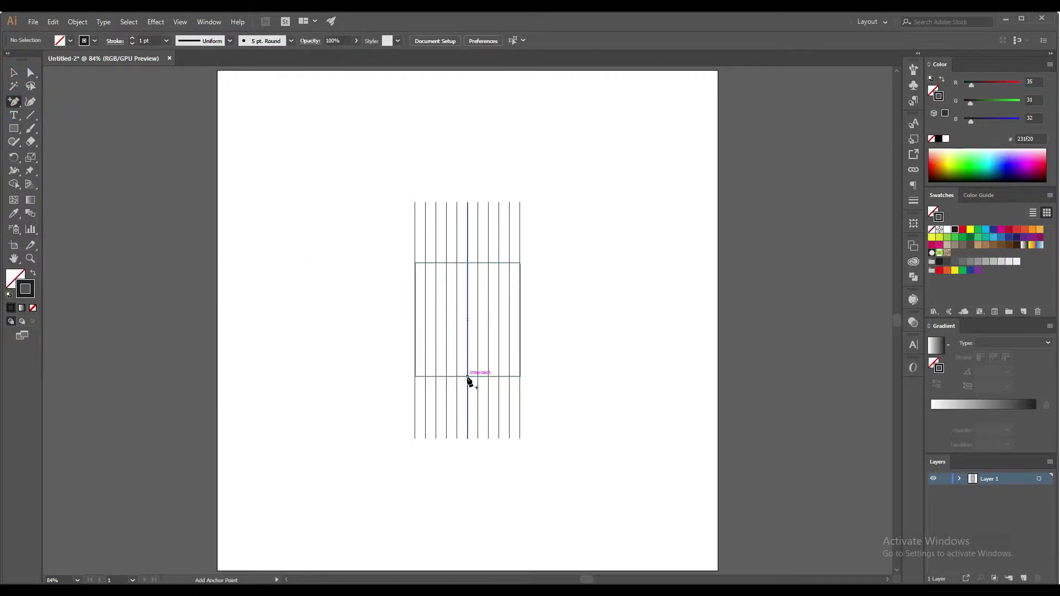
# - Add an anchor at the rectangle's bottom centre and pull it down into a V point
pyautogui.click(466, 376)
pyautogui.click(31, 72)
pyautogui.click(333, 303)
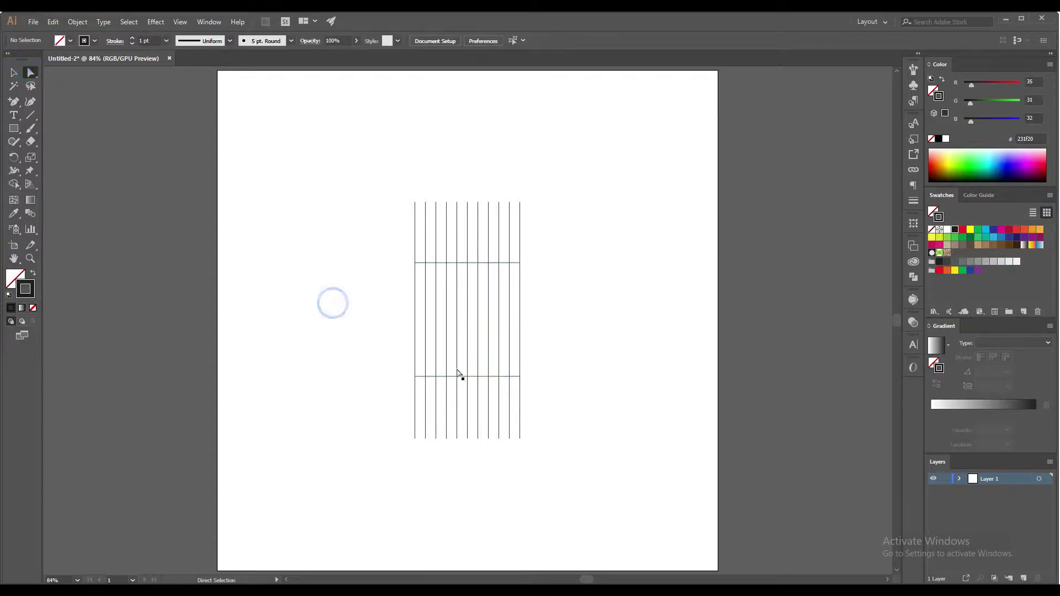
pyautogui.moveTo(467, 376); pyautogui.dragTo(469, 408)
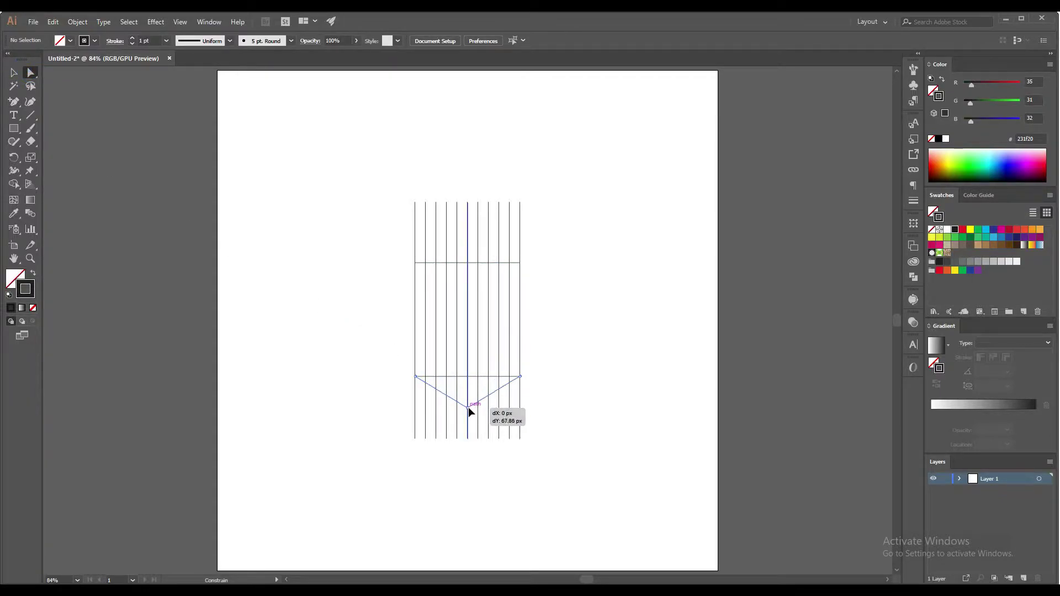
pyautogui.moveTo(468, 406); pyautogui.dragTo(467, 405)
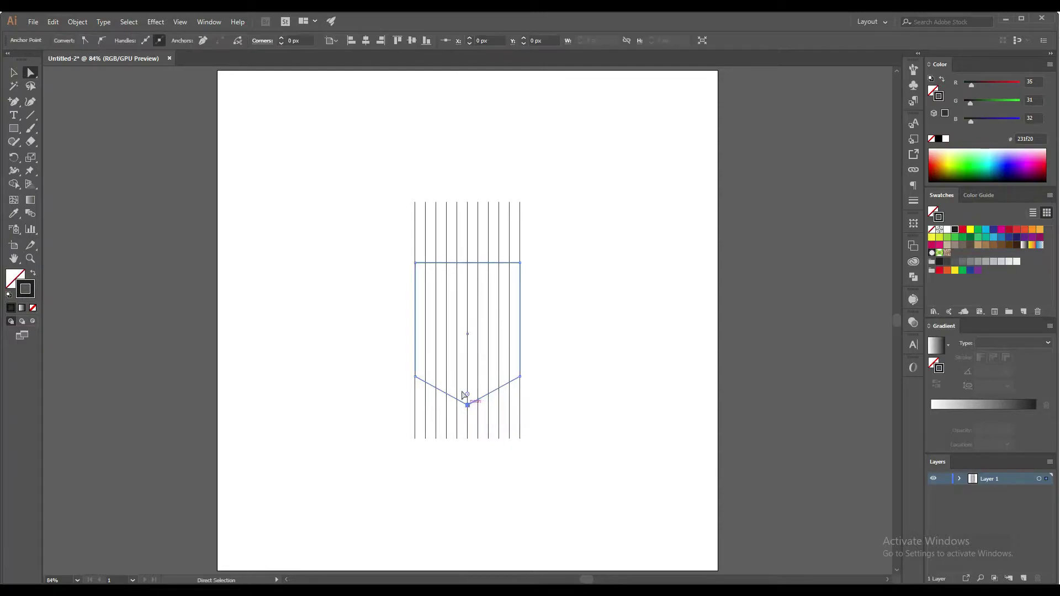
pyautogui.click(14, 72)
pyautogui.click(194, 173)
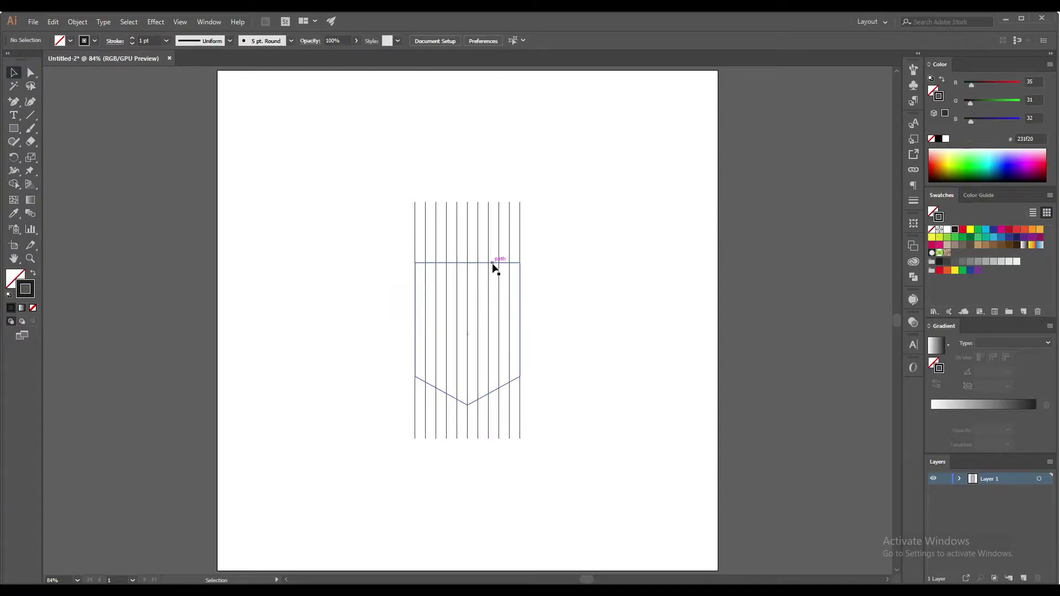
# - Lower the shield's top edge by moving both top corner anchors down
pyautogui.press('a')
pyautogui.click(415, 263)
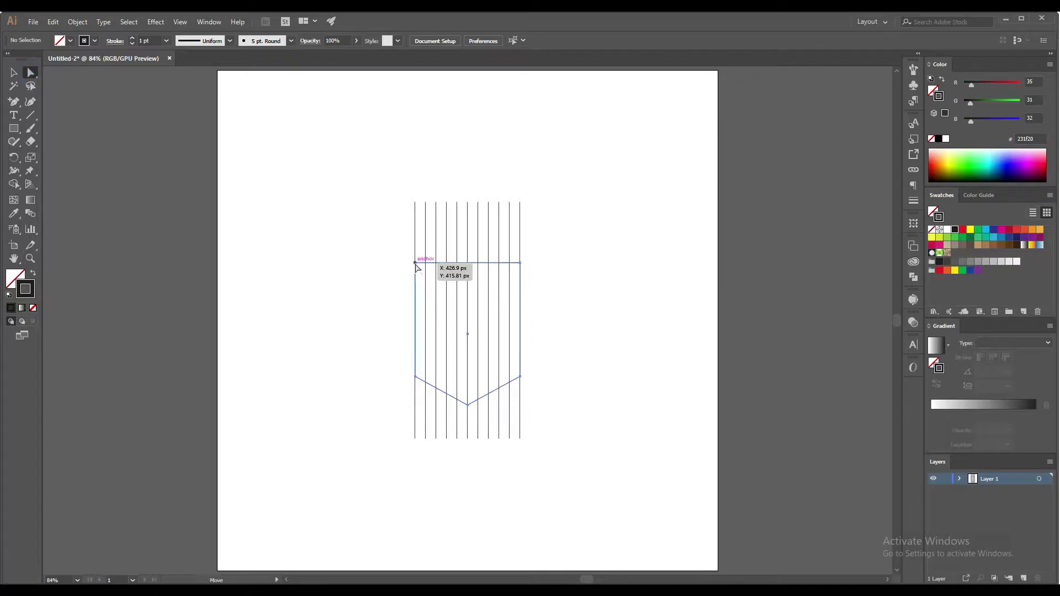
pyautogui.keyDown('shift'); pyautogui.click(520, 263); pyautogui.keyUp('shift')
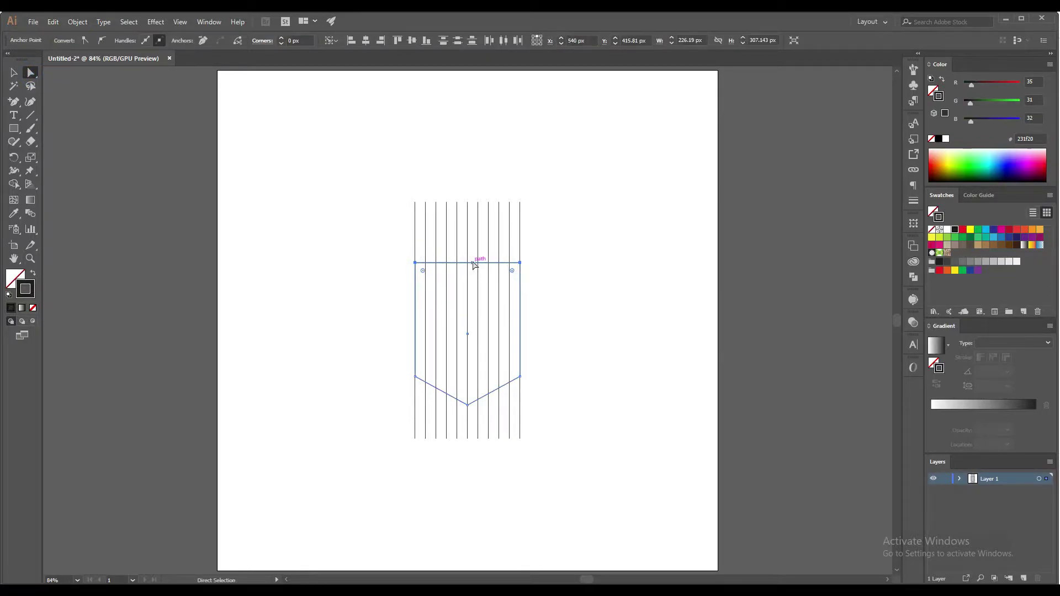
pyautogui.moveTo(474, 265); pyautogui.dragTo(474, 278)
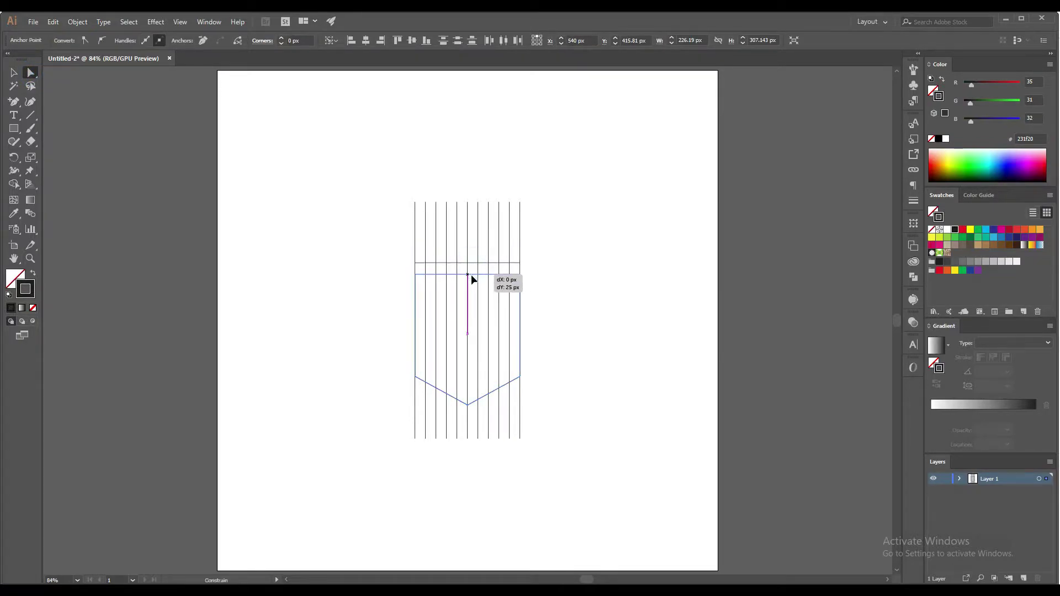
pyautogui.click(315, 206)
# - Vertically centre the shield outline on the vertical lines
pyautogui.click(15, 73)
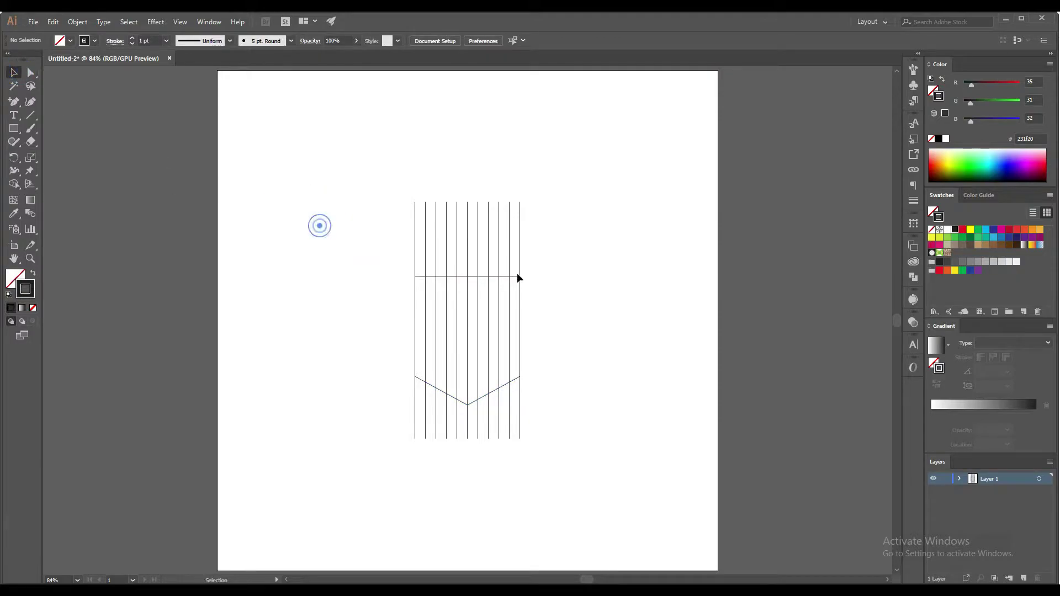
pyautogui.click(476, 277)
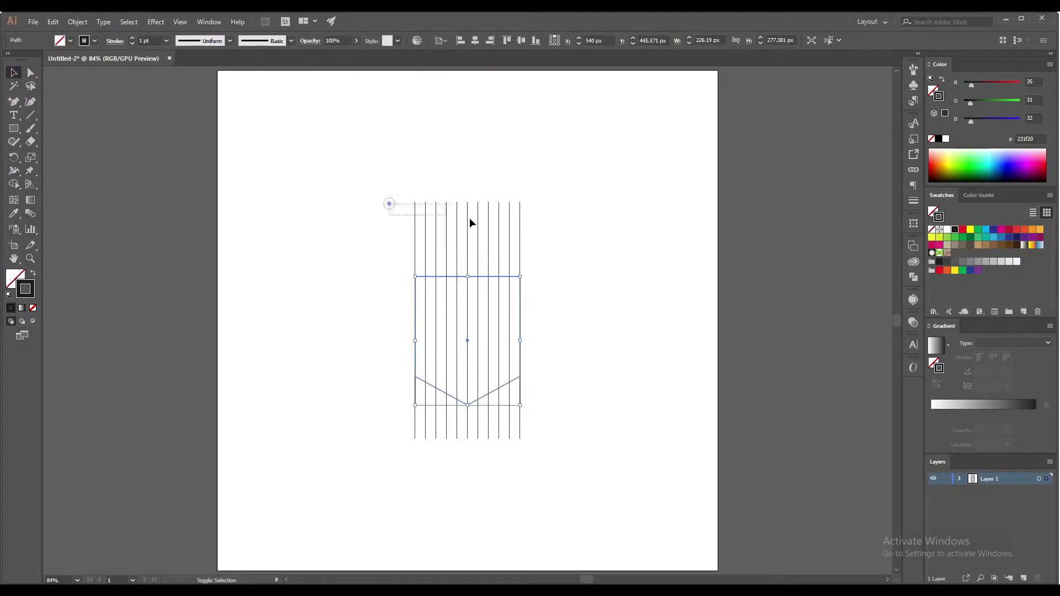
pyautogui.moveTo(469, 219); pyautogui.dragTo(549, 230)
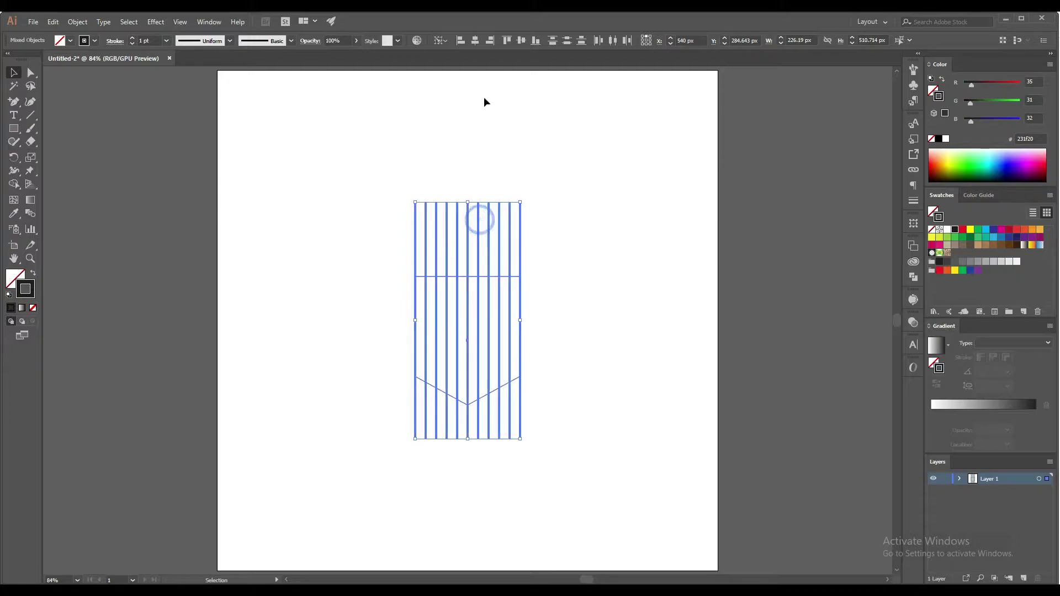
pyautogui.click(522, 41)
# - Add a copy of the vertical lines reflected at a 9° angle
pyautogui.click(601, 193)
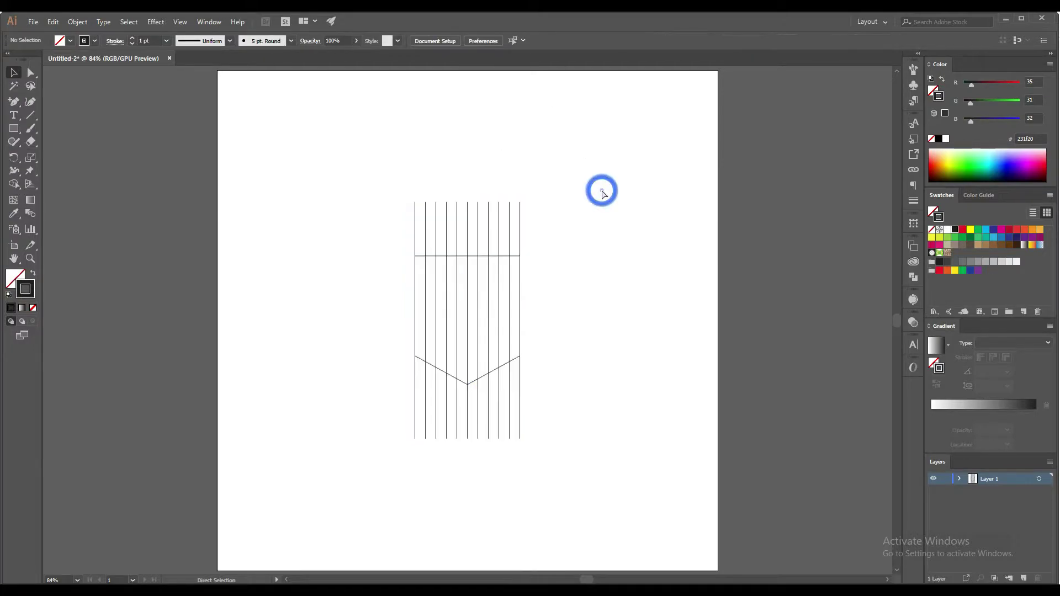
pyautogui.scroll(3, 494, 243)
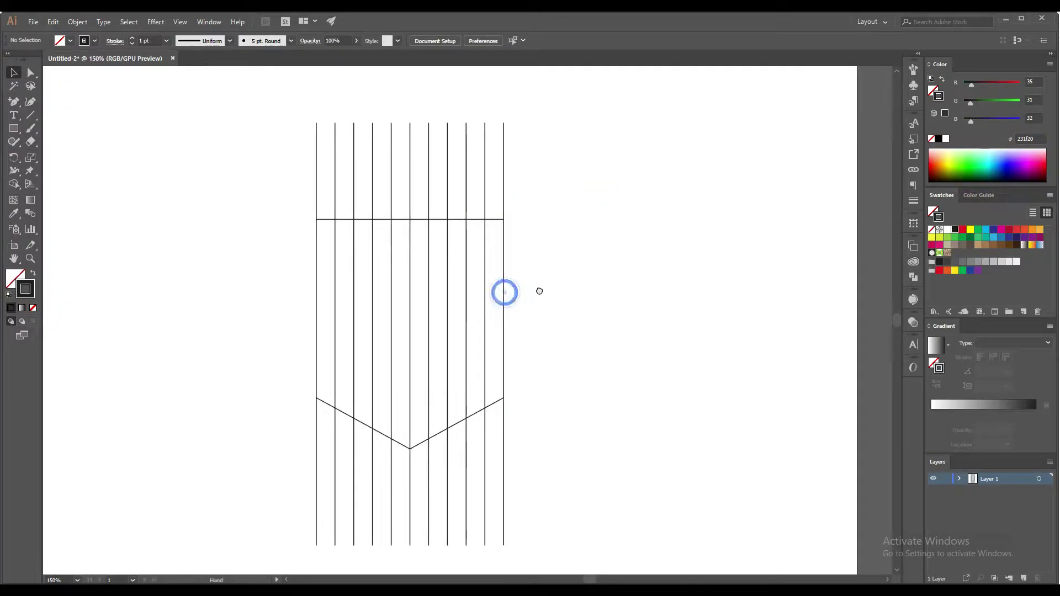
pyautogui.moveTo(352, 200); pyautogui.dragTo(611, 286)
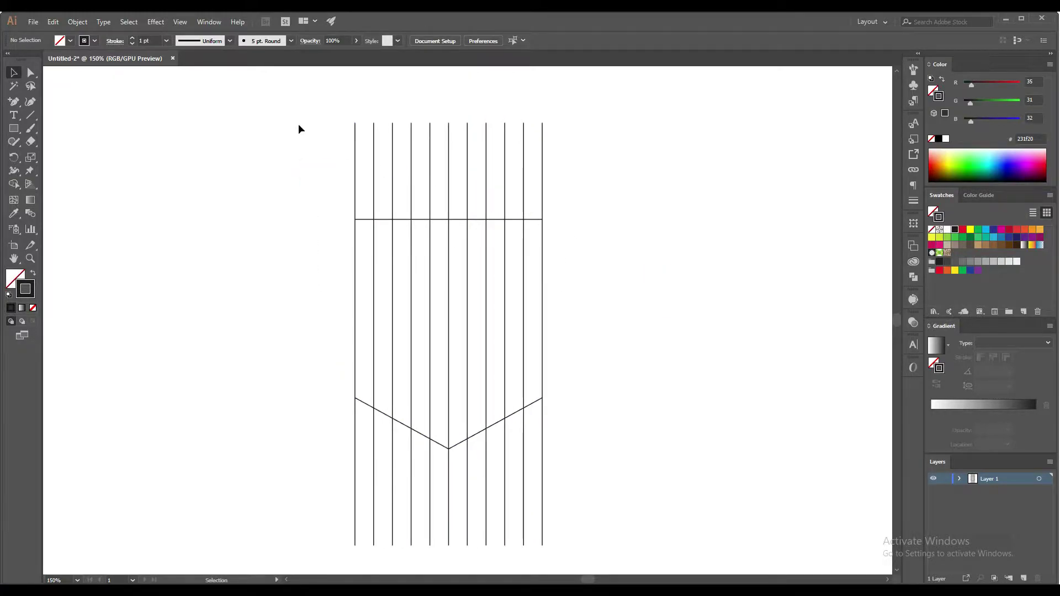
pyautogui.scroll(-1, 383, 147)
pyautogui.moveTo(308, 116); pyautogui.dragTo(598, 153)
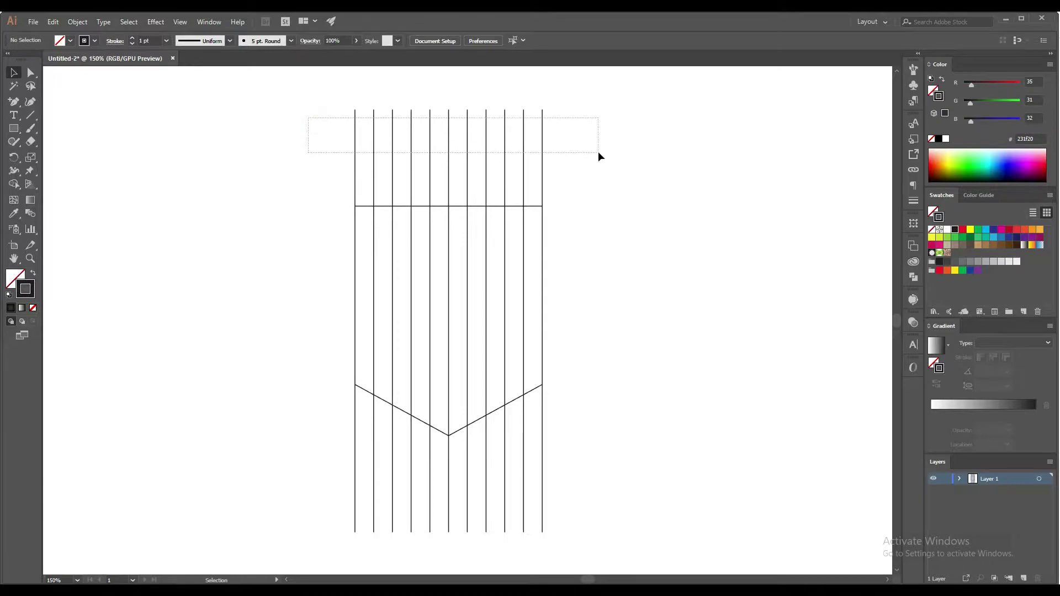
pyautogui.rightClick(584, 210)
pyautogui.moveTo(618, 317)
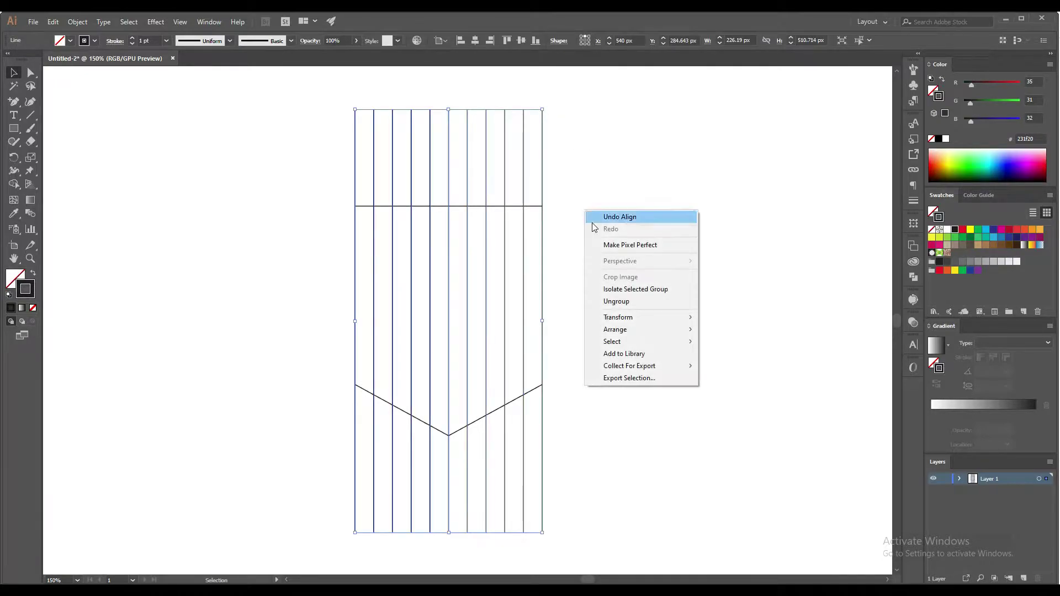
pyautogui.click(722, 359)
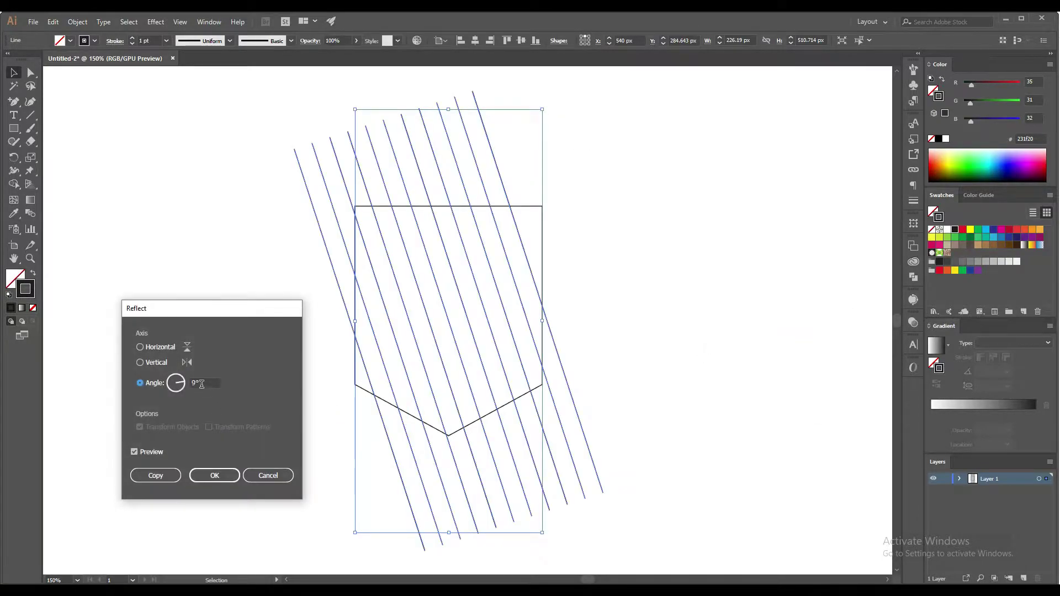
pyautogui.doubleClick(201, 383)
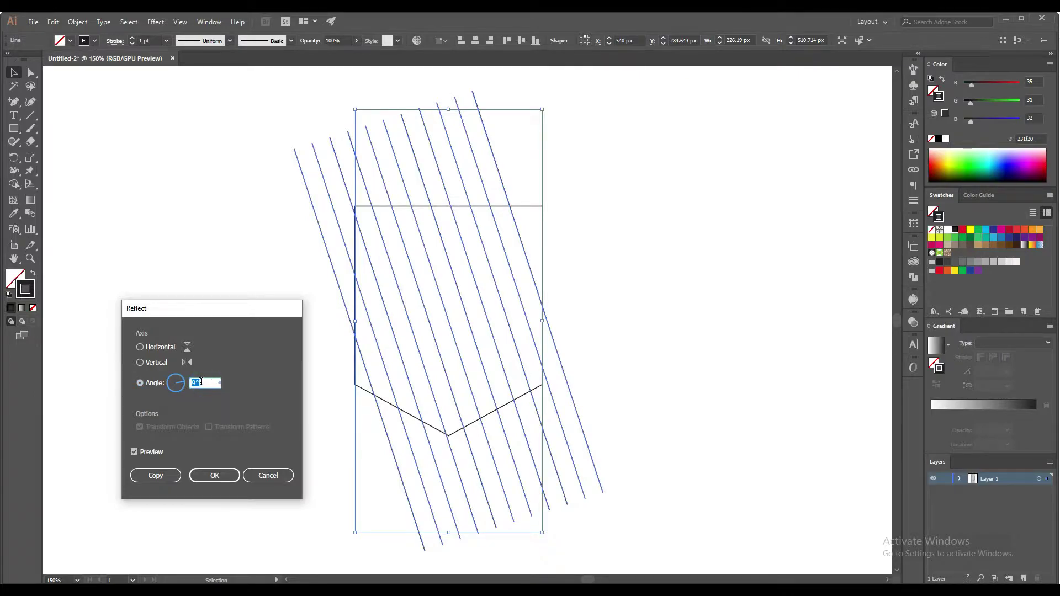
pyautogui.click(154, 476)
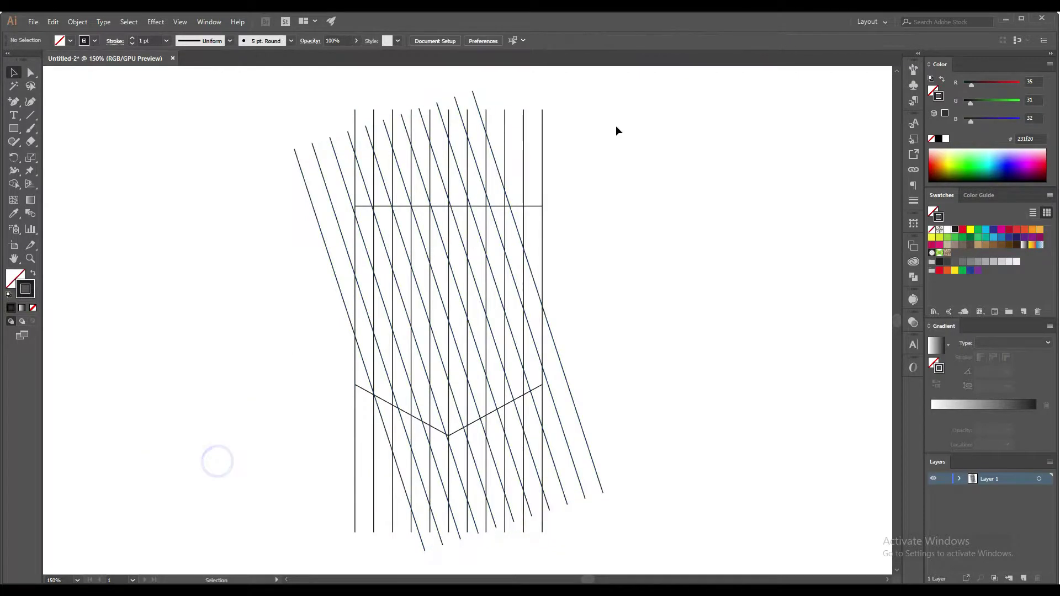
# - Add a mirrored copy of the slanted lines reflected across the Vertical axis
pyautogui.click(542, 139)
pyautogui.rightClick(560, 140)
pyautogui.click(704, 368)
pyautogui.moveTo(326, 169); pyautogui.dragTo(329, 166)
pyautogui.rightClick(330, 140)
pyautogui.moveTo(364, 248)
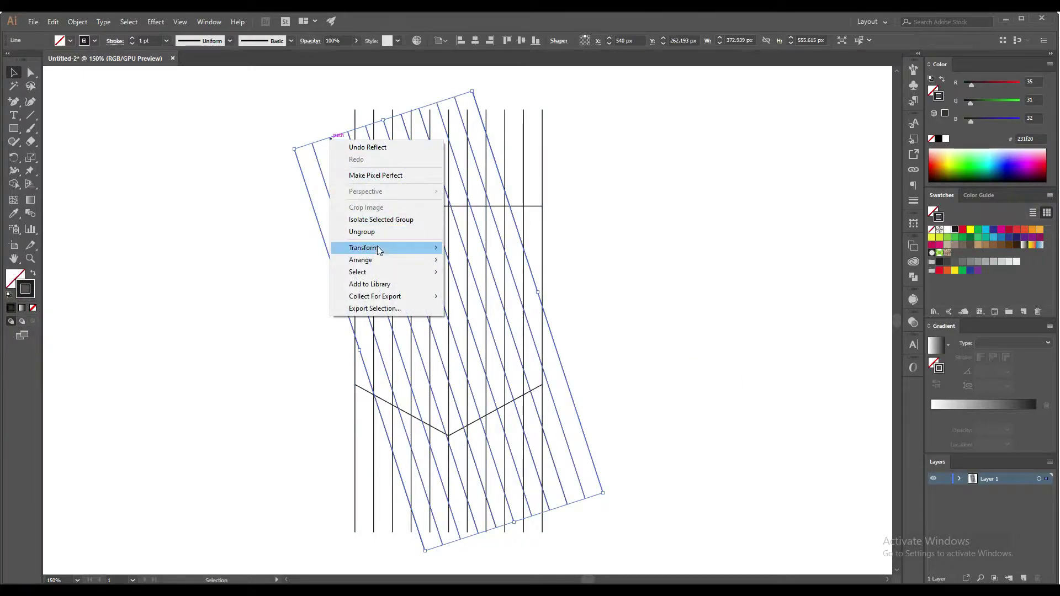
pyautogui.click(543, 286)
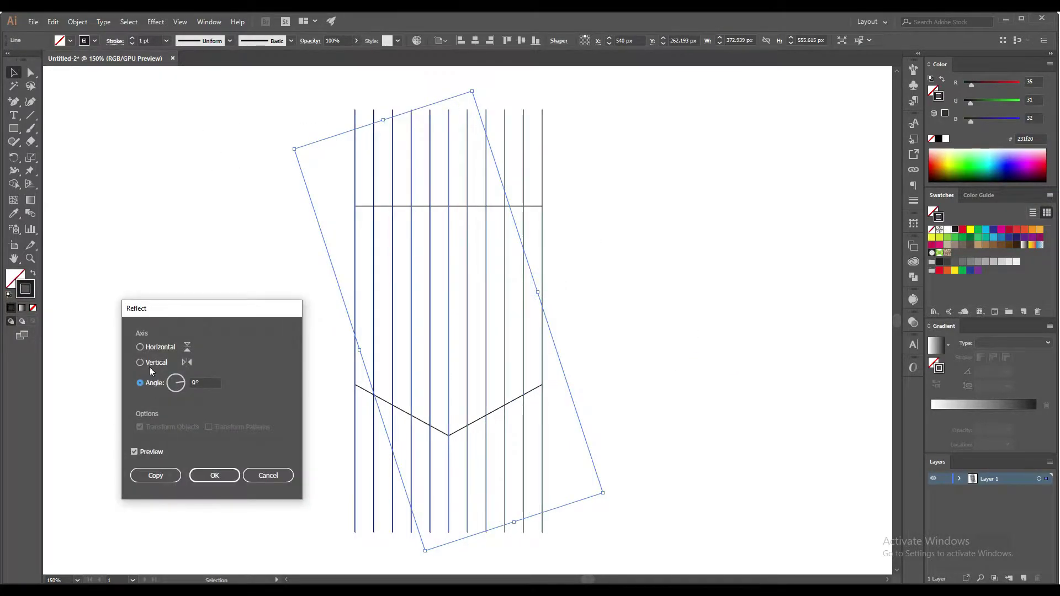
pyautogui.click(154, 349)
pyautogui.click(157, 476)
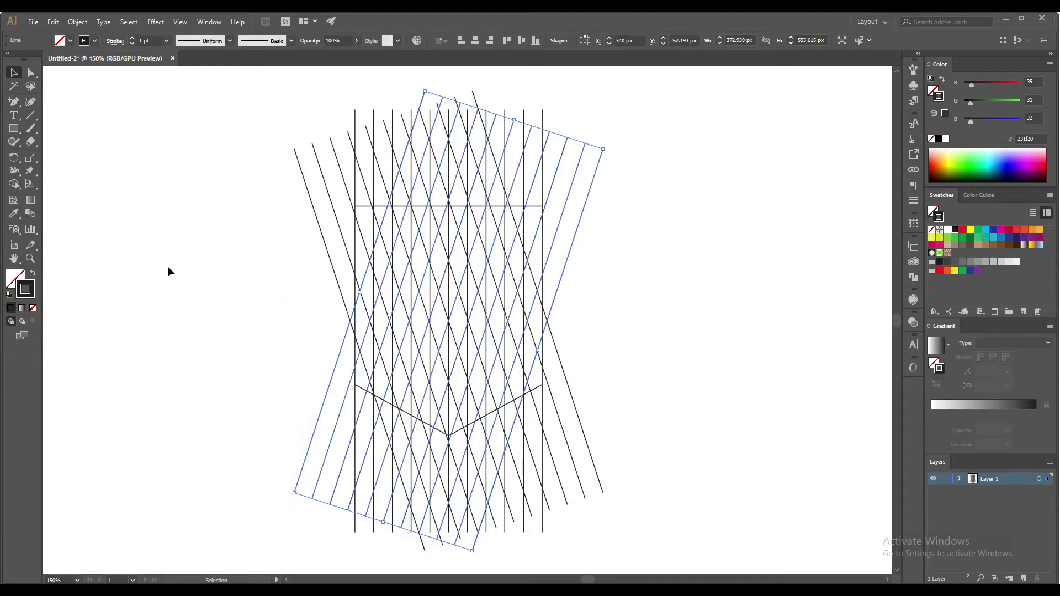
# - Make a smaller centred copy of the shield outline inside the original
pyautogui.click(195, 207)
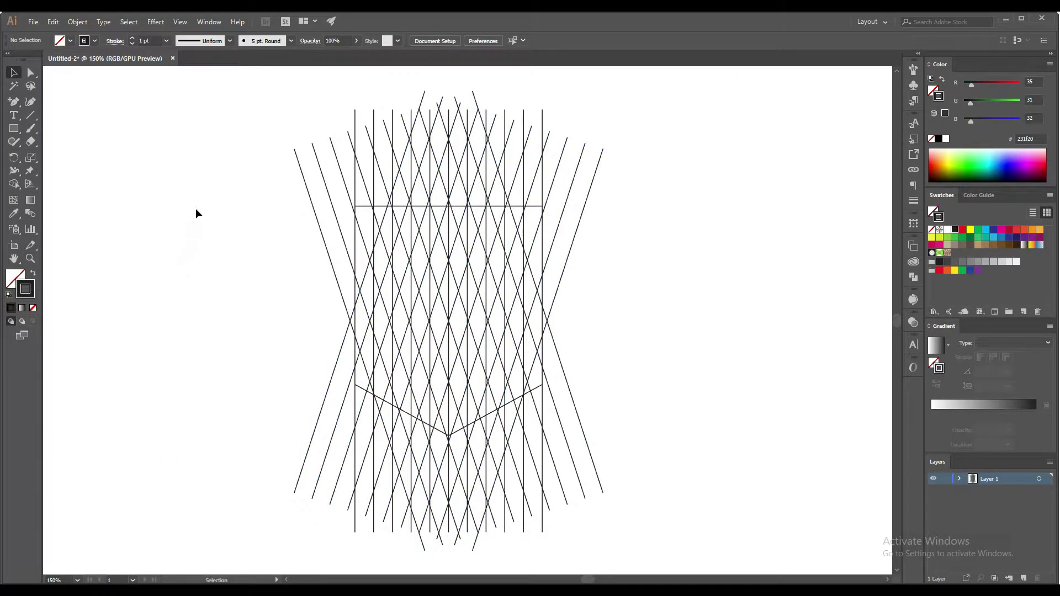
pyautogui.click(397, 207)
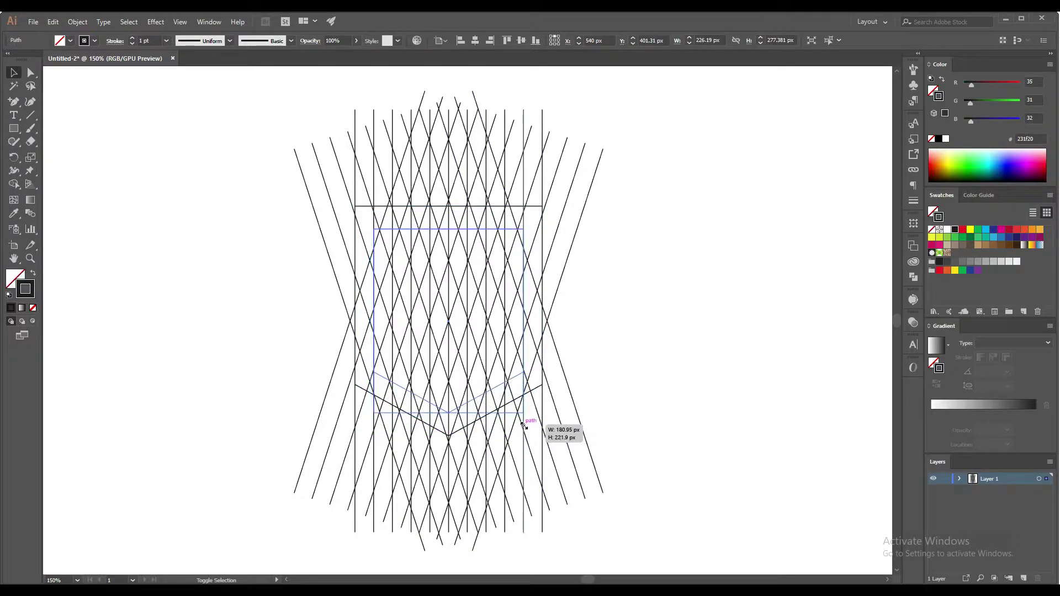
pyautogui.moveTo(543, 436); pyautogui.dragTo(523, 413)
pyautogui.click(675, 294)
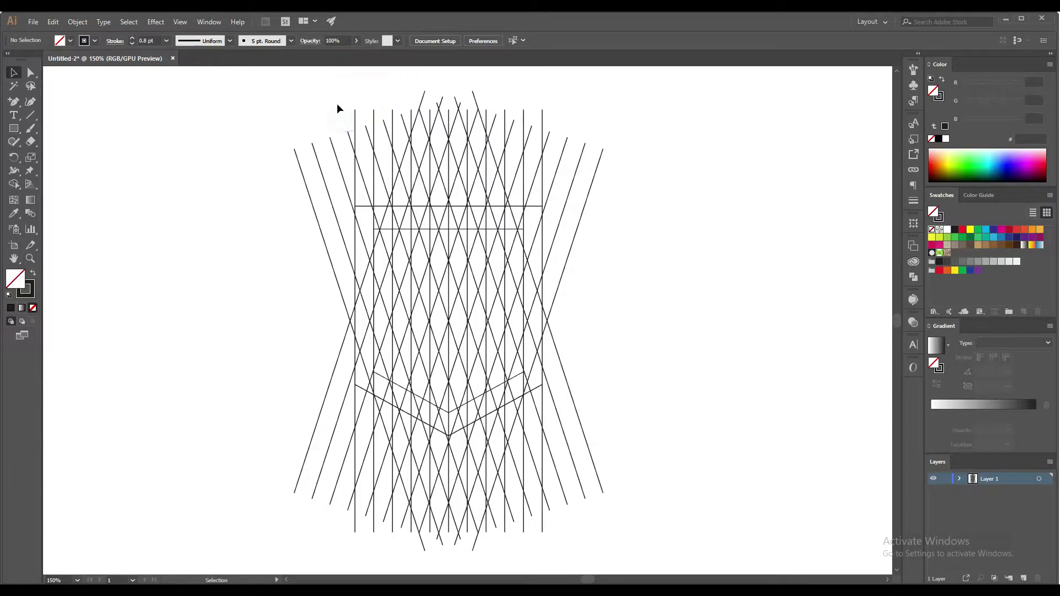
# - Rotate a copy of the vertical lines 90° to make a horizontal set
pyautogui.moveTo(336, 102); pyautogui.dragTo(389, 115)
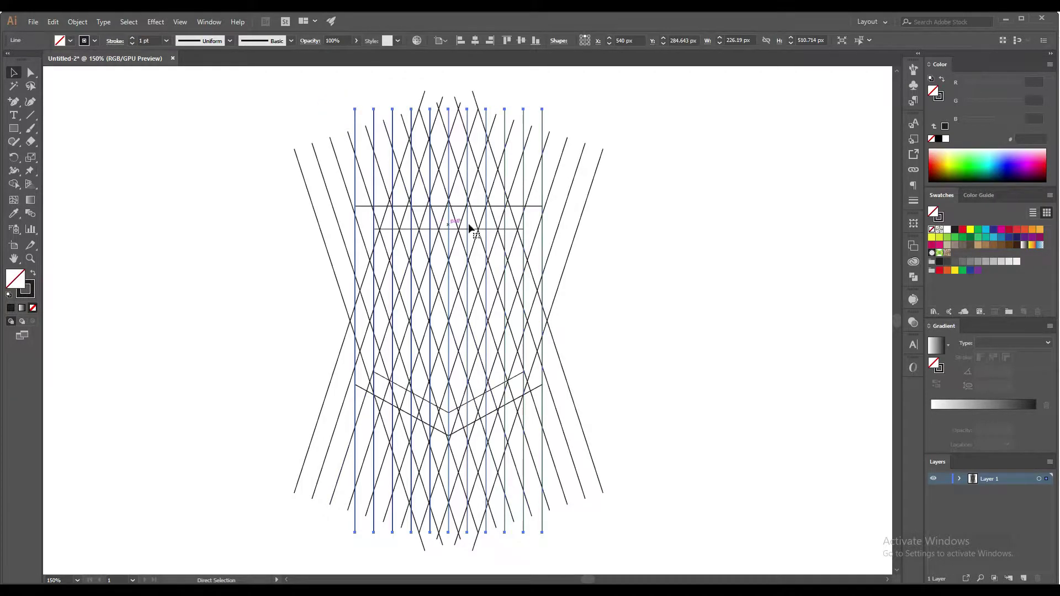
pyautogui.press('v')
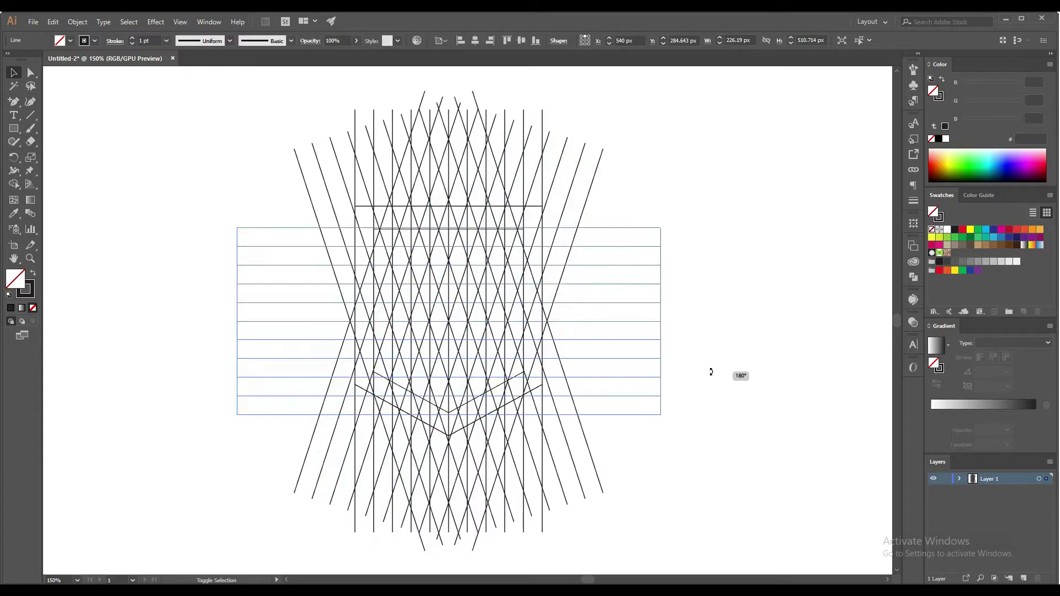
pyautogui.moveTo(545, 103); pyautogui.dragTo(721, 326)
pyautogui.click(687, 169)
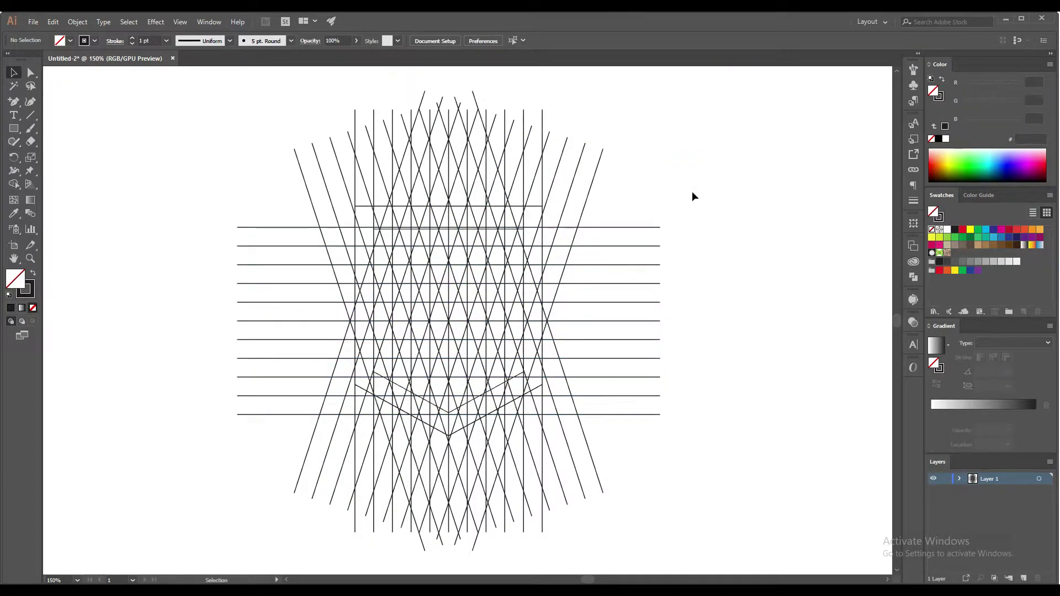
# - Centre the horizontal lines on the vertical lines, using the verticals as key object
pyautogui.moveTo(686, 360); pyautogui.dragTo(688, 362)
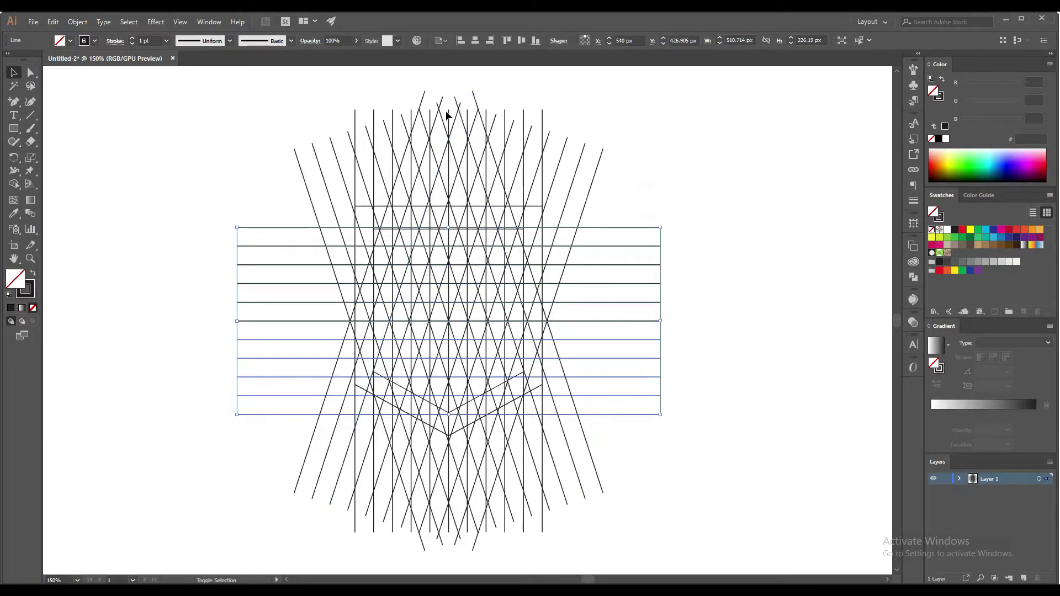
pyautogui.keyDown('shift'); pyautogui.click(447, 115); pyautogui.keyUp('shift')
pyautogui.click(449, 117)
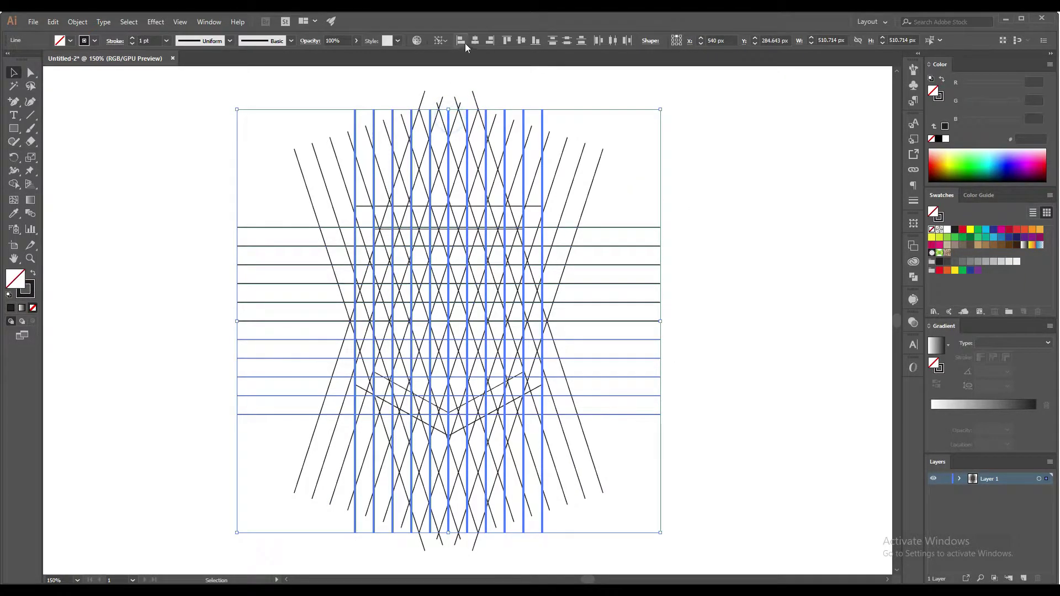
pyautogui.click(707, 175)
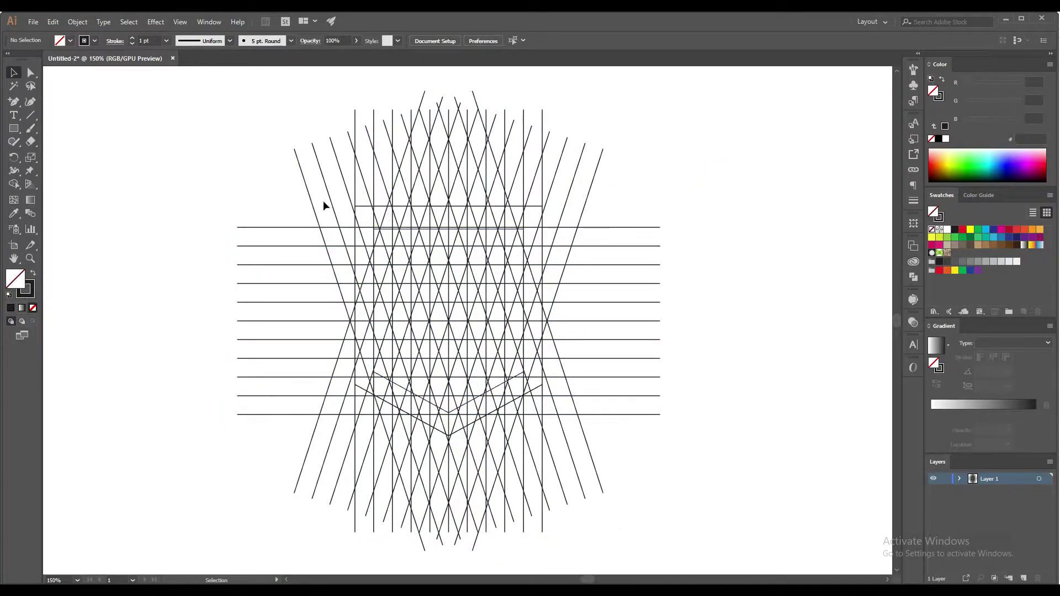
# - Select all construction lines and set up Shape Builder with black fill and no stroke
pyautogui.moveTo(263, 137); pyautogui.dragTo(683, 455)
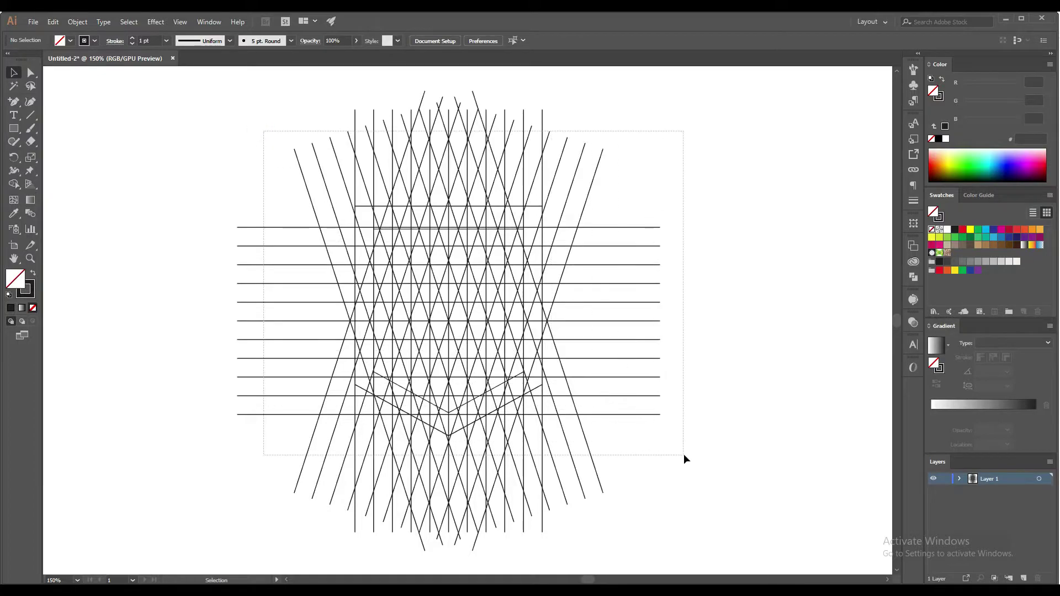
pyautogui.click(12, 185)
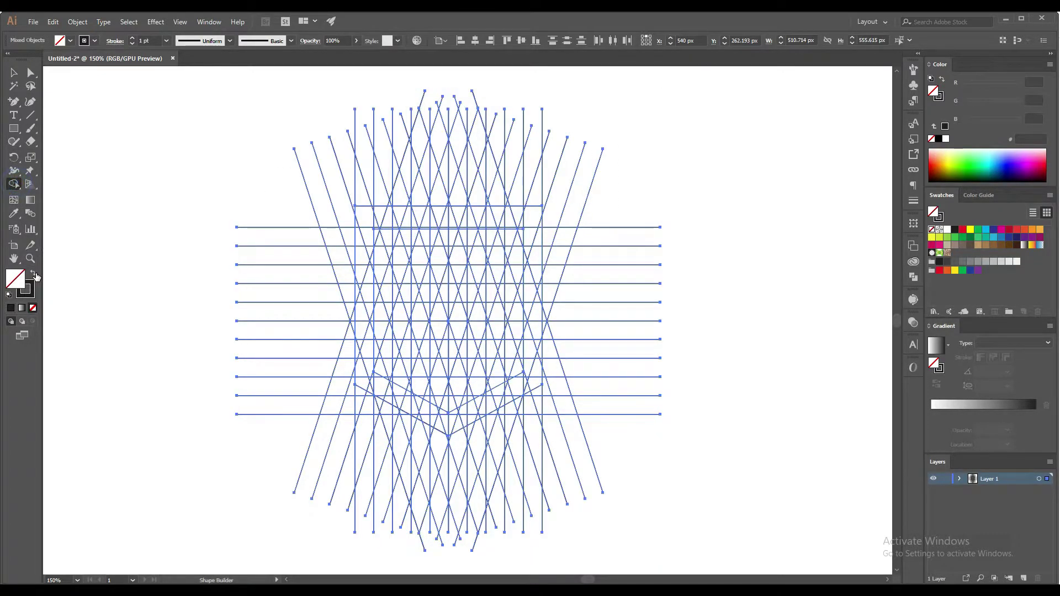
pyautogui.click(34, 274)
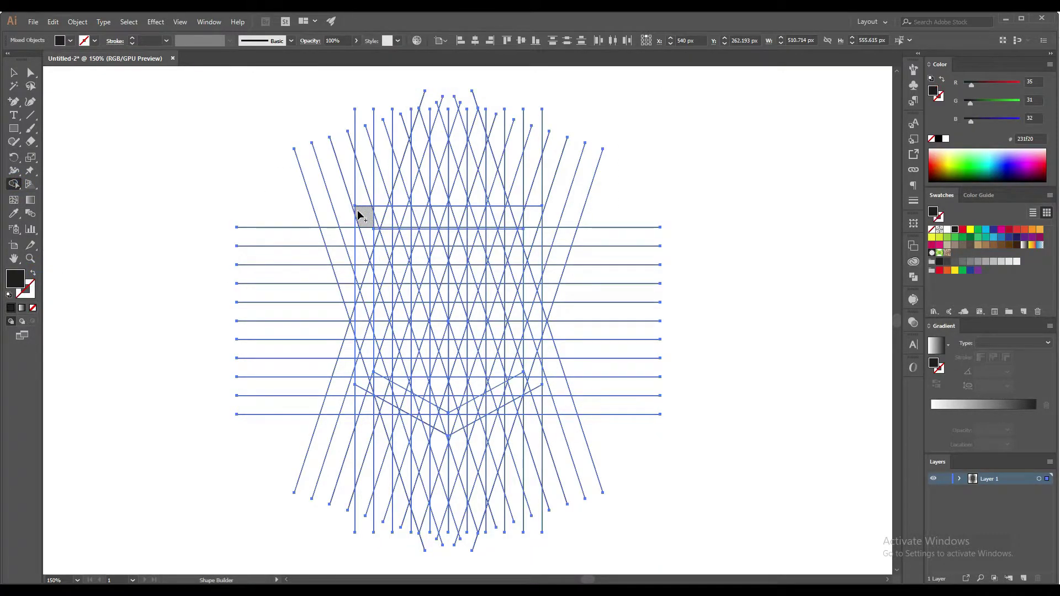
# - Merge the top row of cells into a black bar and the left column into a stem
pyautogui.moveTo(359, 214); pyautogui.dragTo(520, 223)
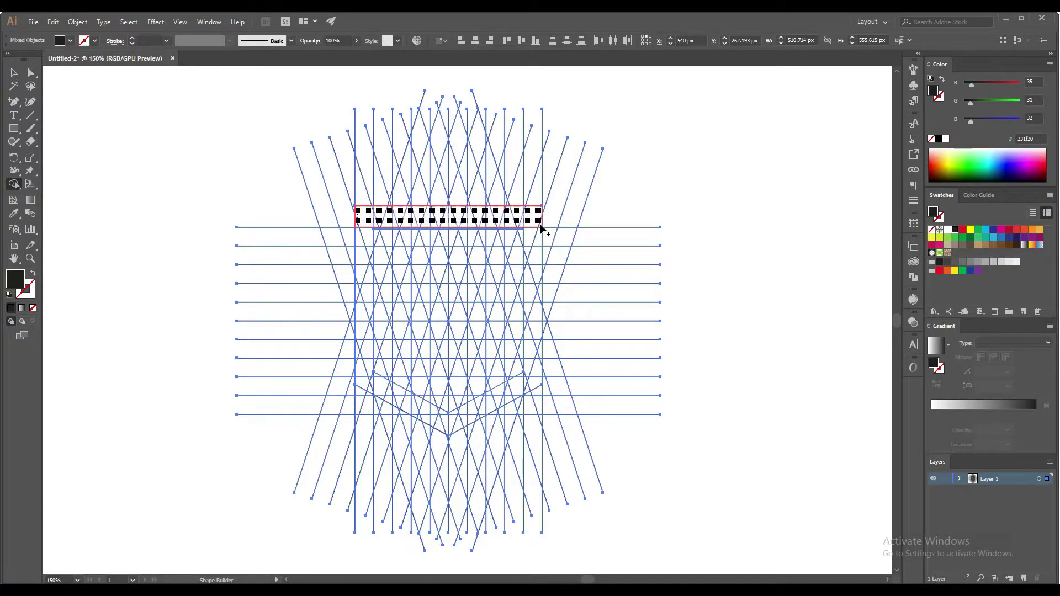
pyautogui.moveTo(539, 223); pyautogui.dragTo(540, 224)
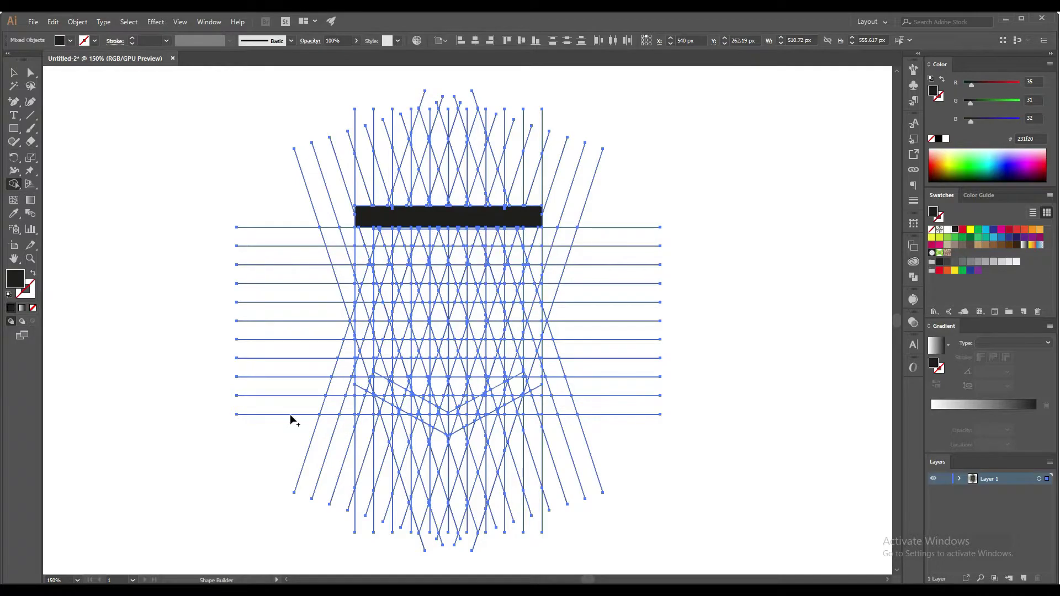
pyautogui.click(363, 257)
pyautogui.moveTo(360, 262); pyautogui.dragTo(370, 407)
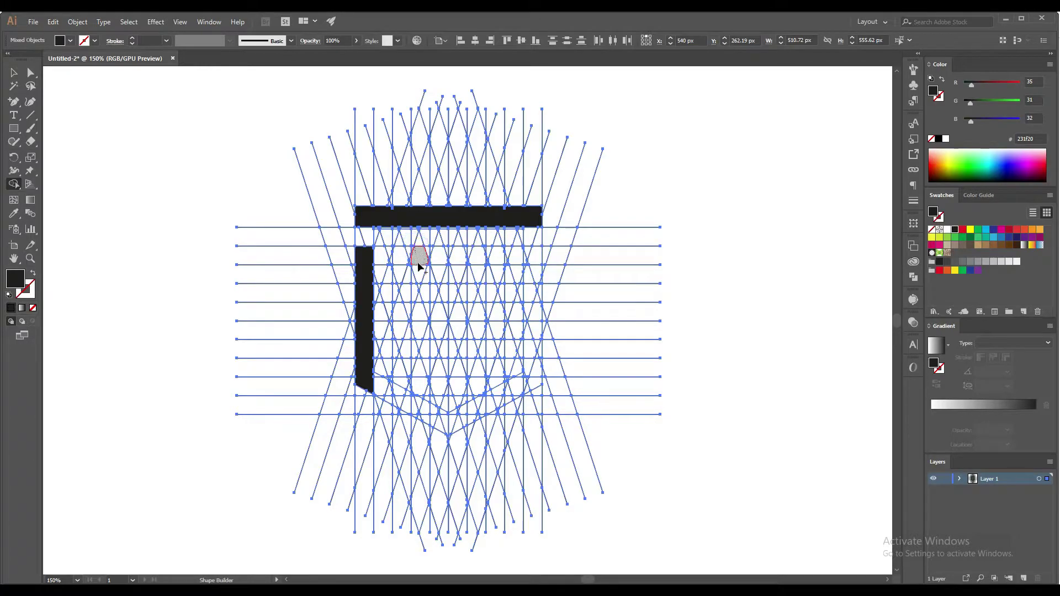
# - Merge the middle column and crossbar cells to complete the black H
pyautogui.moveTo(418, 256); pyautogui.dragTo(420, 325)
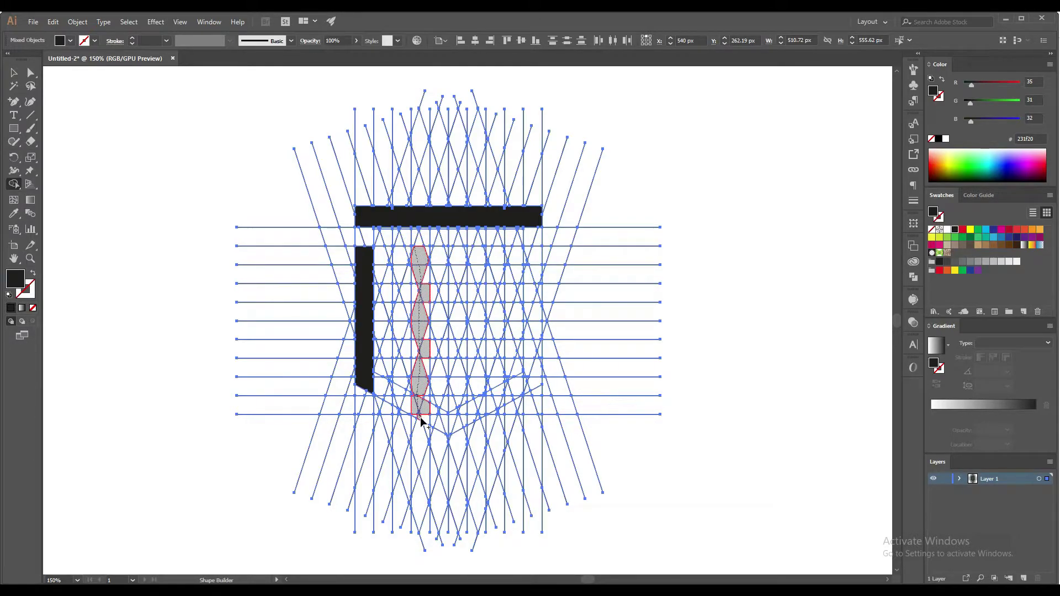
pyautogui.moveTo(421, 422); pyautogui.dragTo(421, 419)
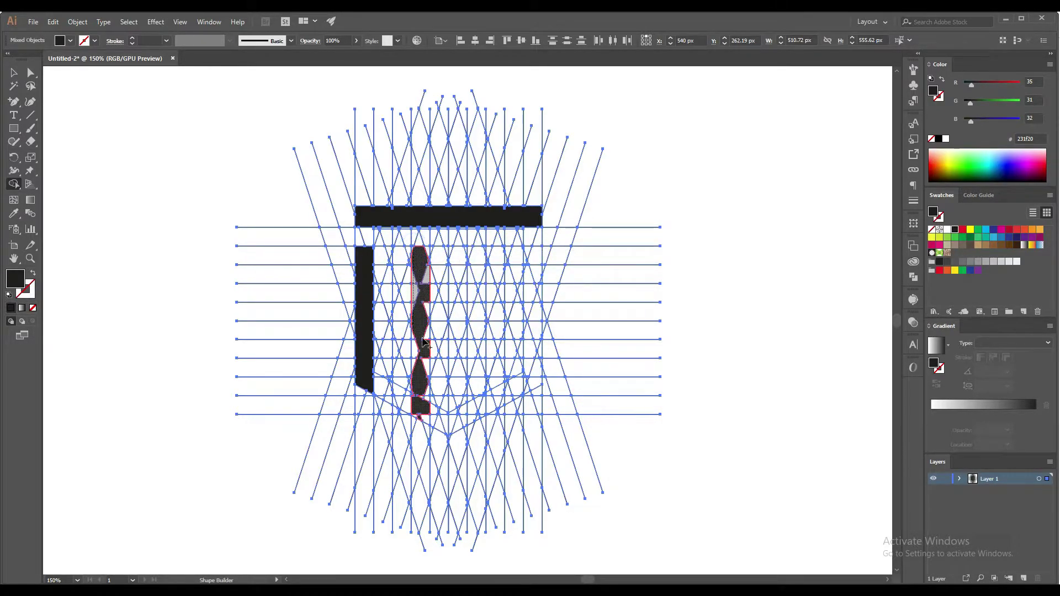
pyautogui.moveTo(424, 341); pyautogui.dragTo(428, 421)
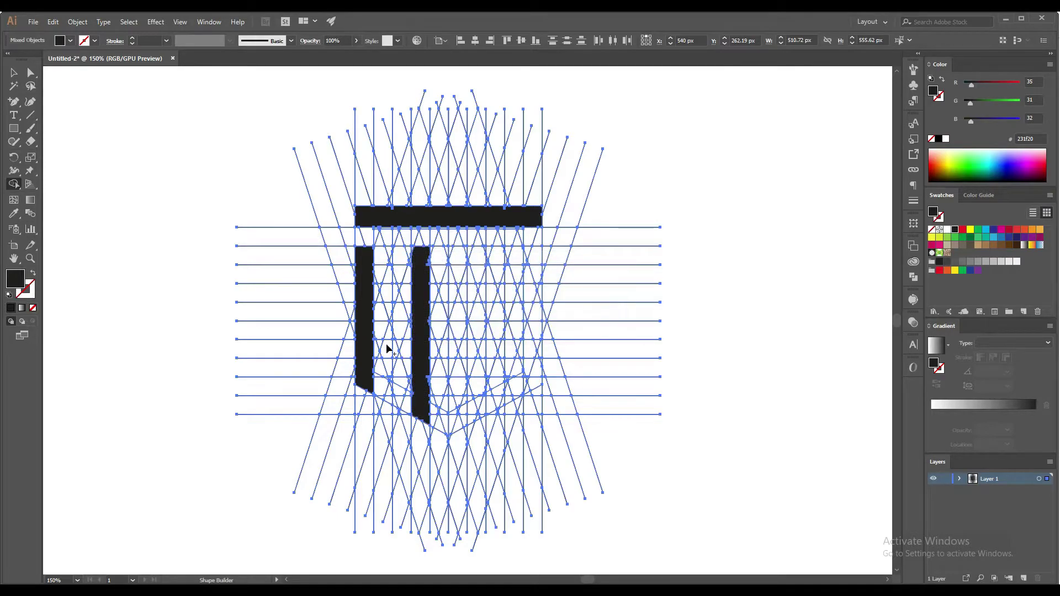
pyautogui.moveTo(365, 312); pyautogui.dragTo(428, 327)
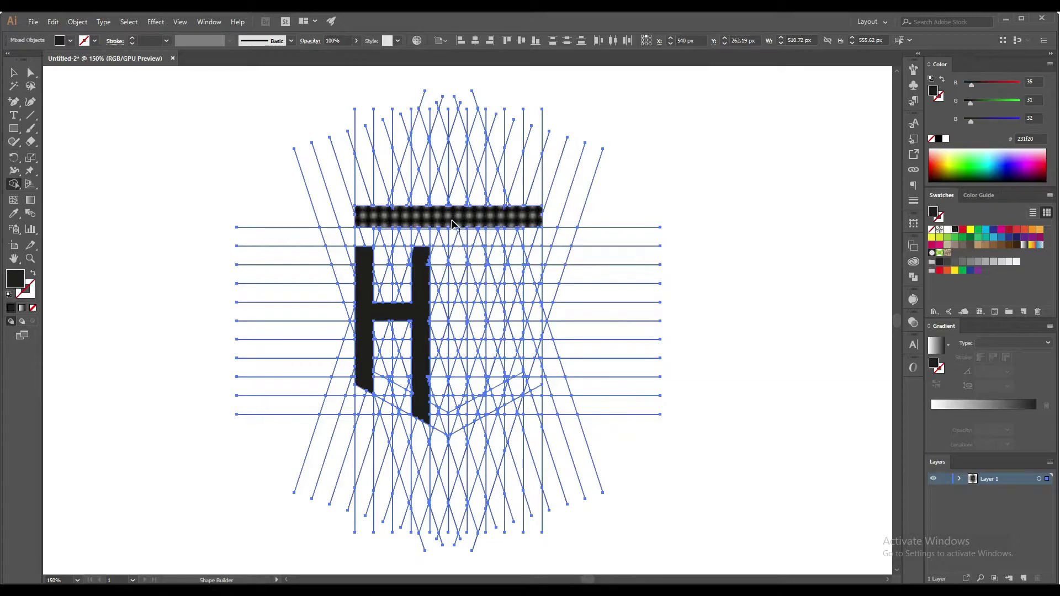
# - Merge the column below the top bar into the T's stem
pyautogui.moveTo(450, 217); pyautogui.dragTo(457, 301)
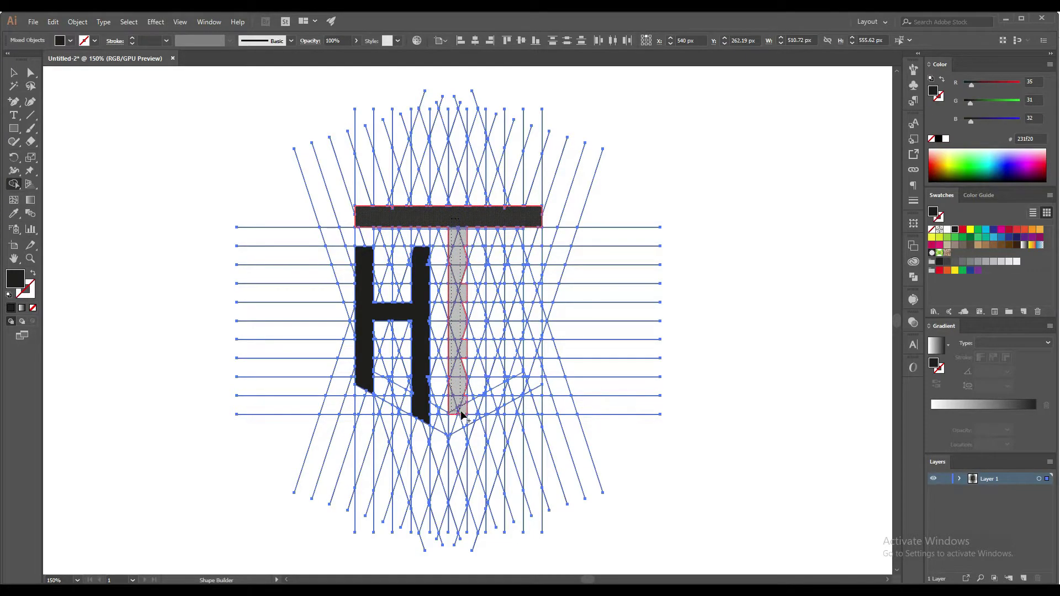
pyautogui.moveTo(461, 385); pyautogui.dragTo(458, 422)
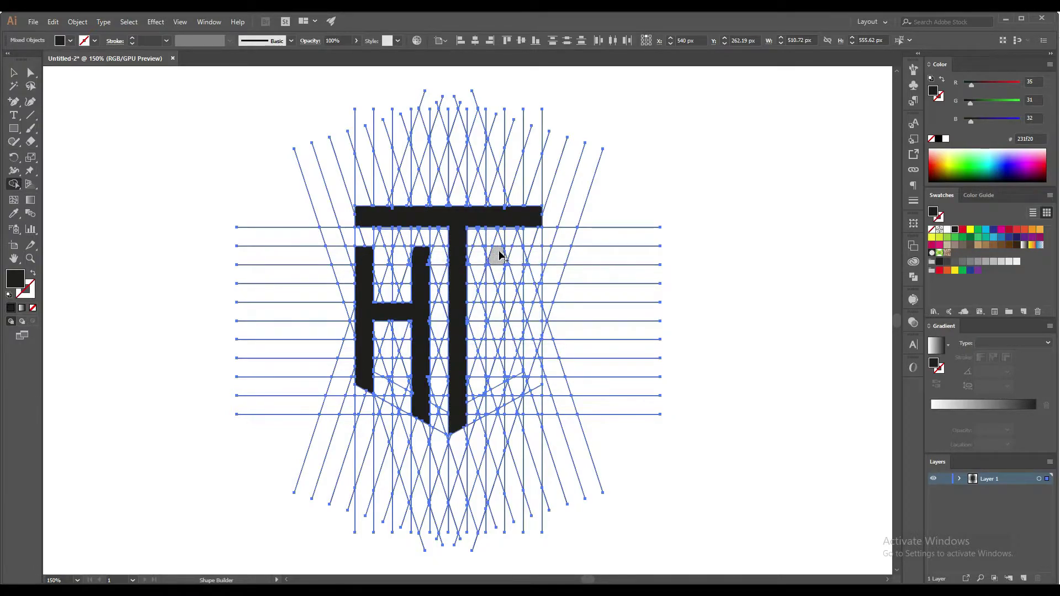
pyautogui.moveTo(493, 250)
pyautogui.mouseDown()
pyautogui.moveTo(495, 310)
pyautogui.moveTo(539, 273)
pyautogui.moveTo(532, 287)
pyautogui.mouseUp()
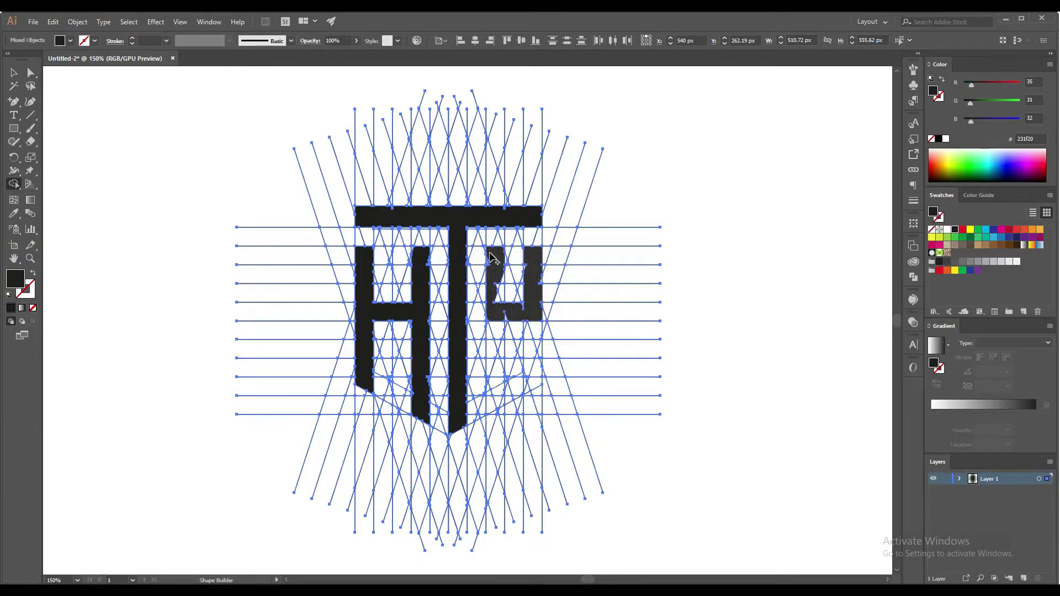
# - Fill the notches in the third letter's right arm and bottom with Shape Builder
pyautogui.scroll(4, 505, 274)
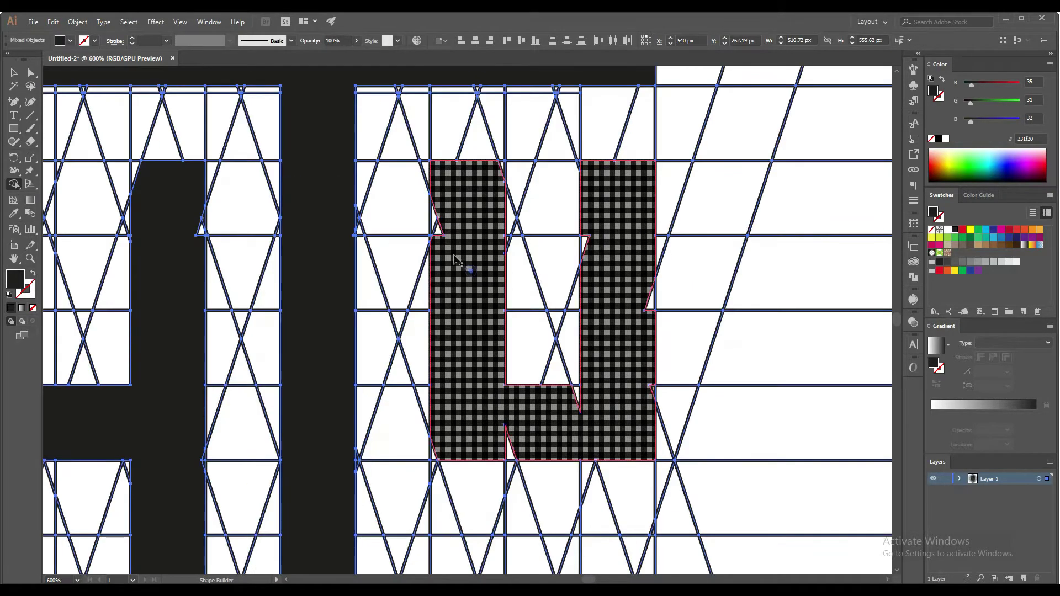
pyautogui.moveTo(590, 243); pyautogui.dragTo(650, 293)
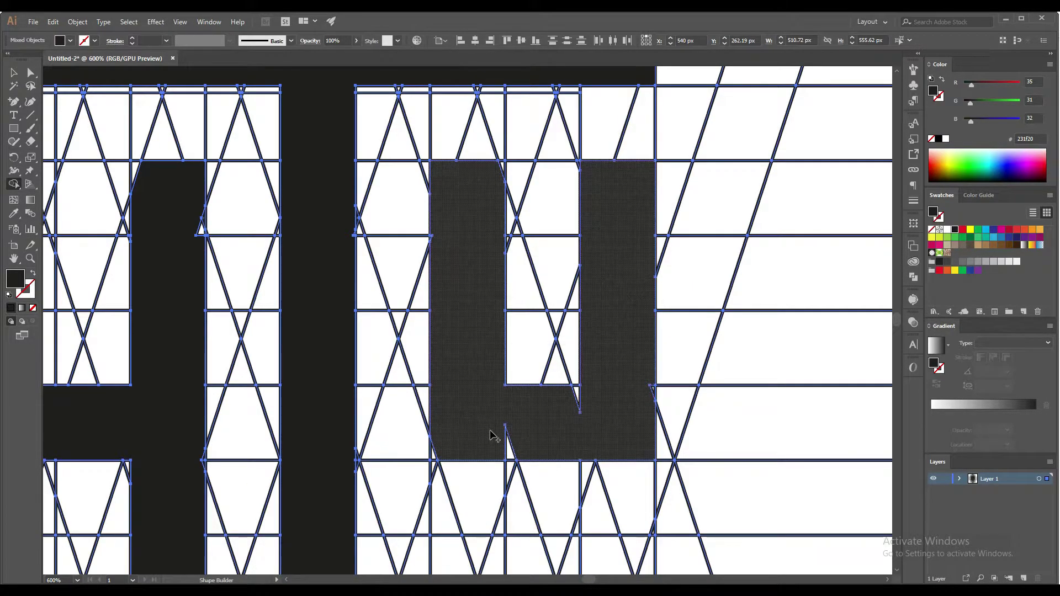
pyautogui.moveTo(650, 406); pyautogui.dragTo(511, 444)
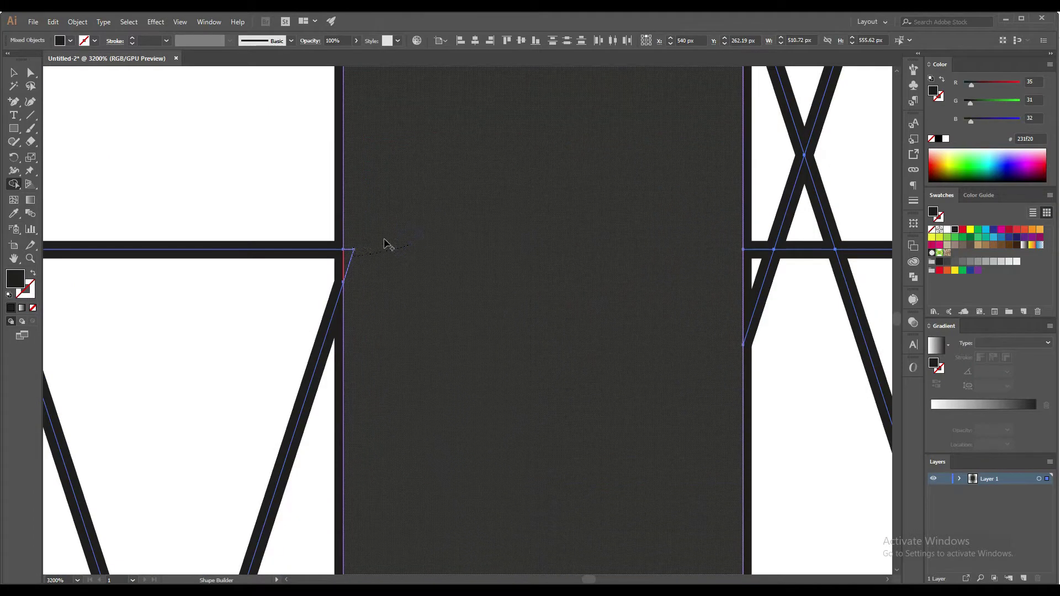
pyautogui.moveTo(491, 193); pyautogui.dragTo(427, 283)
# - Extend the third letter's right arm downward into a slanted Y tail
pyautogui.scroll(4, 436, 243)
pyautogui.scroll(-3, 606, 293)
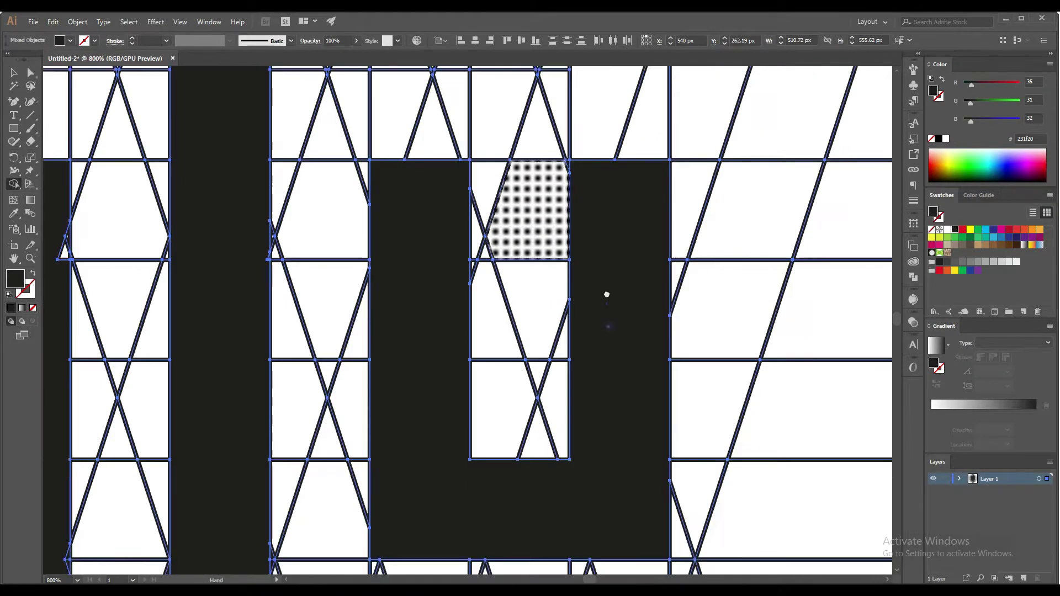
pyautogui.scroll(-3, 577, 217)
pyautogui.scroll(1, 559, 232)
pyautogui.moveTo(560, 246); pyautogui.dragTo(595, 405)
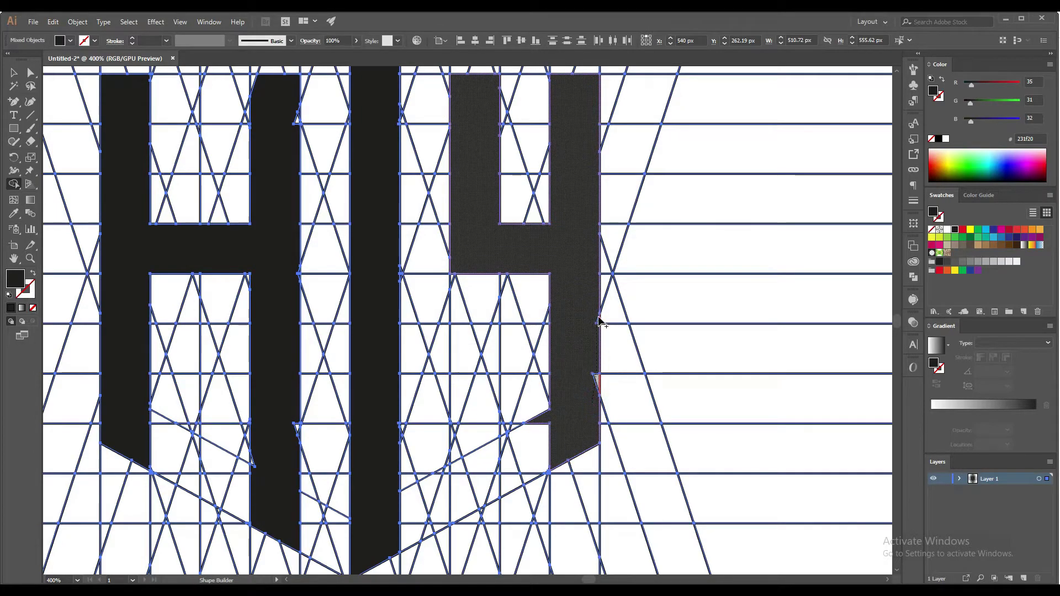
pyautogui.moveTo(563, 427)
pyautogui.mouseDown()
pyautogui.moveTo(463, 513)
pyautogui.moveTo(506, 436)
pyautogui.mouseUp()
pyautogui.moveTo(458, 339)
pyautogui.mouseDown()
pyautogui.moveTo(482, 481)
pyautogui.moveTo(467, 466)
pyautogui.mouseUp()
# - Merge the thin white sliver and the white cell under the crossbar into the letters
pyautogui.scroll(5, 463, 458)
pyautogui.click(391, 284)
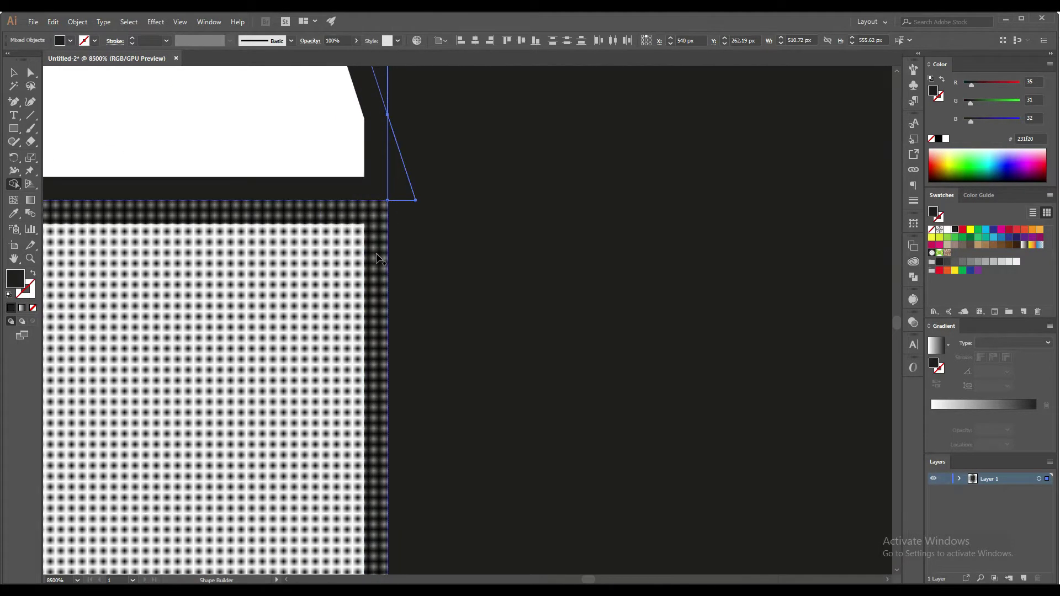
pyautogui.scroll(-2, 587, 254)
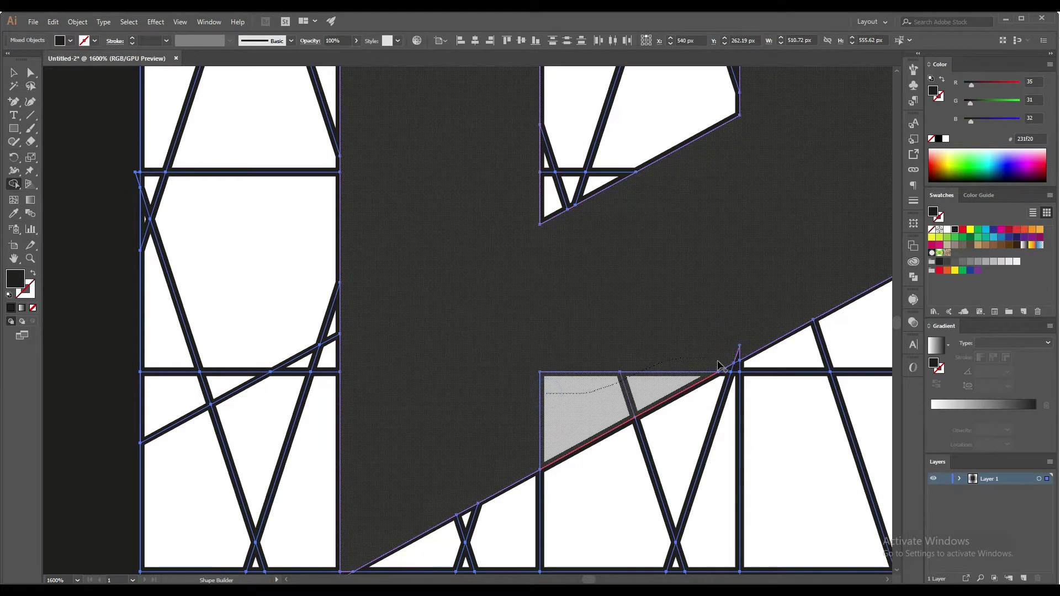
pyautogui.click(585, 409)
# - Zoom in on the H and merge the small triangle into it
pyautogui.scroll(-2, 473, 371)
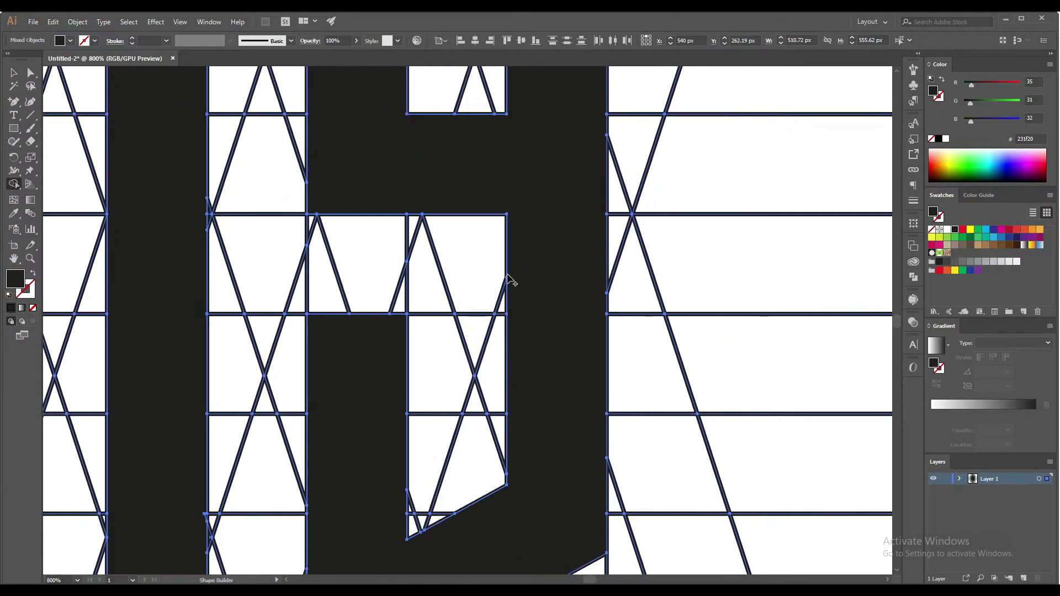
pyautogui.scroll(-2, 473, 371)
pyautogui.scroll(-2, 479, 299)
pyautogui.moveTo(478, 299); pyautogui.dragTo(534, 294)
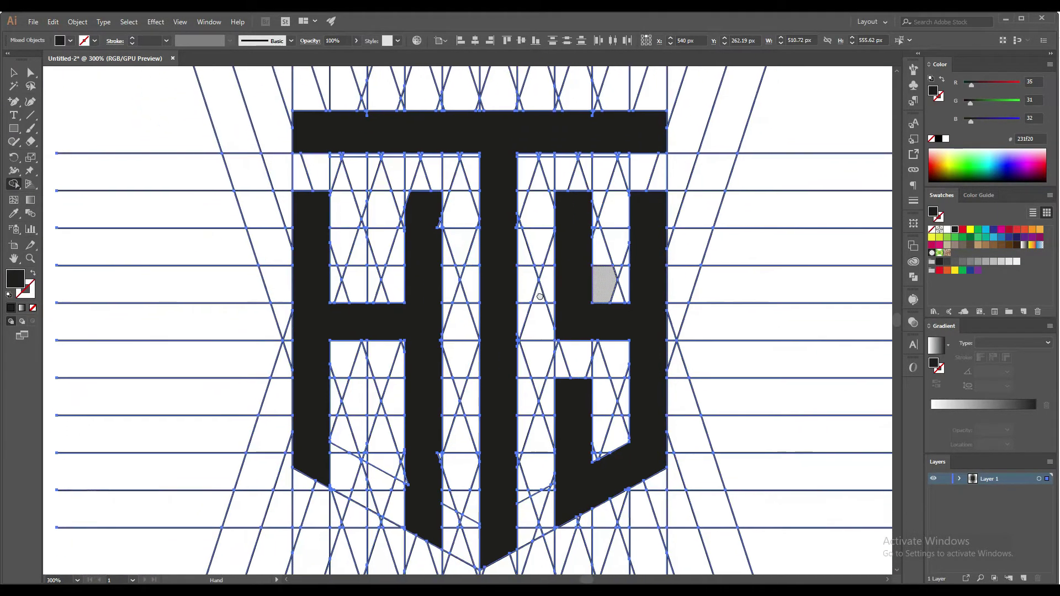
pyautogui.scroll(3, 436, 213)
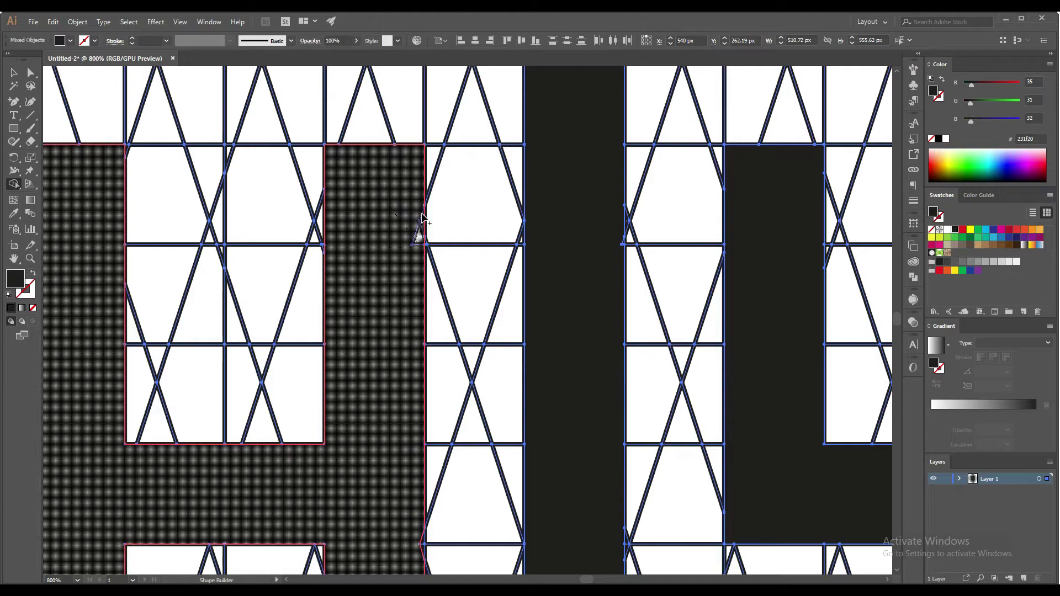
pyautogui.scroll(-3, 415, 242)
pyautogui.scroll(3, 372, 294)
pyautogui.scroll(2, 402, 343)
pyautogui.moveTo(287, 393); pyautogui.dragTo(436, 321)
# - Merge the left dark region into one solid shape with Shape Builder
pyautogui.scroll(-3, 387, 331)
pyautogui.scroll(2, 339, 464)
pyautogui.scroll(3, 338, 441)
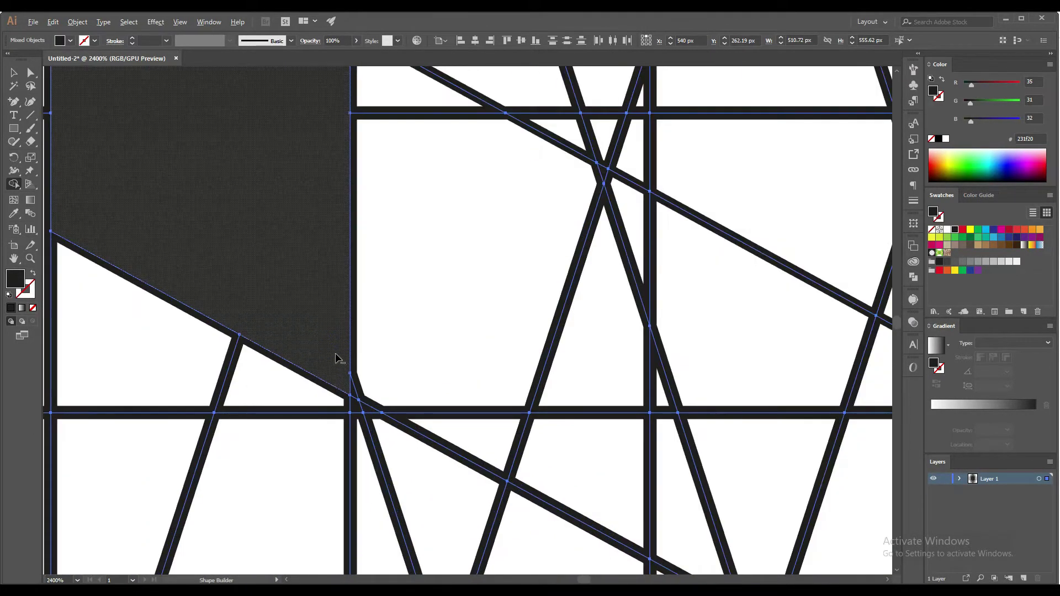
pyautogui.scroll(1, 399, 429)
pyautogui.scroll(-2, 398, 266)
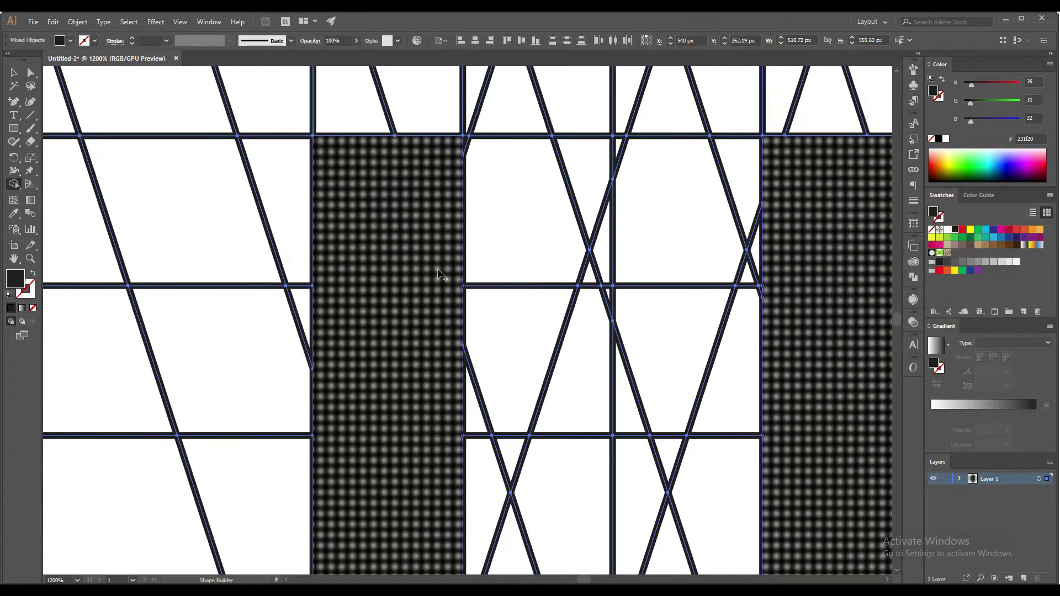
pyautogui.scroll(-2, 711, 206)
pyautogui.scroll(1, 525, 208)
pyautogui.scroll(3, 592, 336)
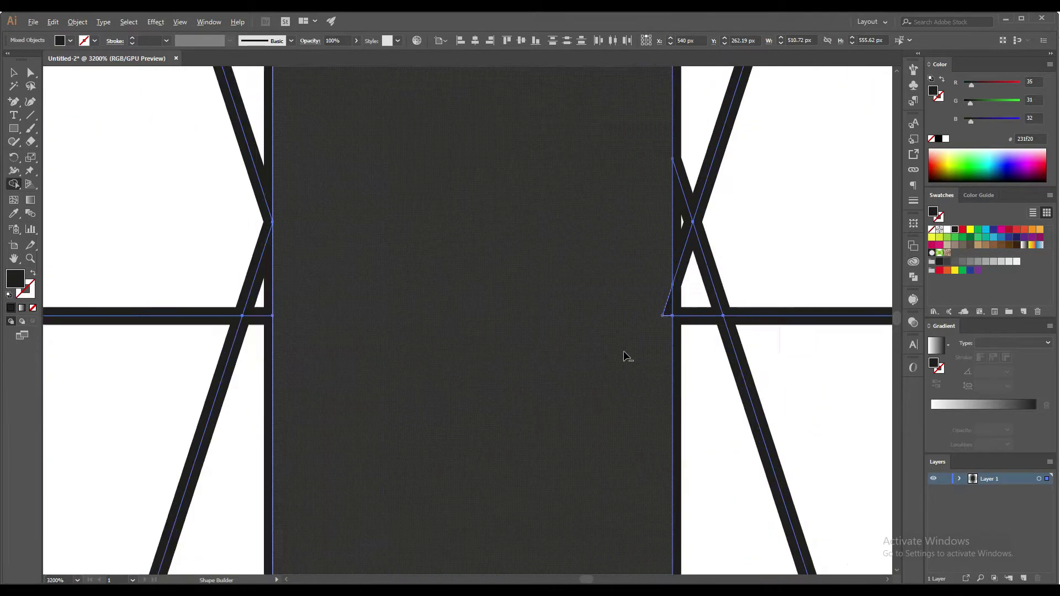
pyautogui.scroll(1, 627, 355)
pyautogui.scroll(-1, 668, 309)
pyautogui.scroll(-1, 229, 295)
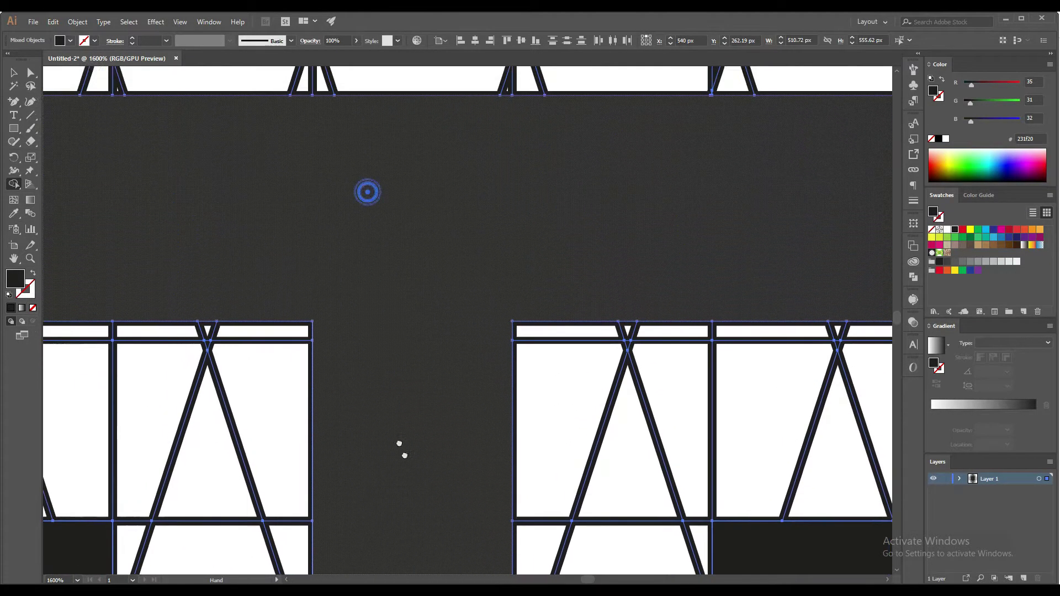
pyautogui.moveTo(402, 449)
pyautogui.mouseDown()
pyautogui.moveTo(462, 226)
pyautogui.moveTo(442, 213)
pyautogui.mouseUp()
pyautogui.scroll(-1, 479, 127)
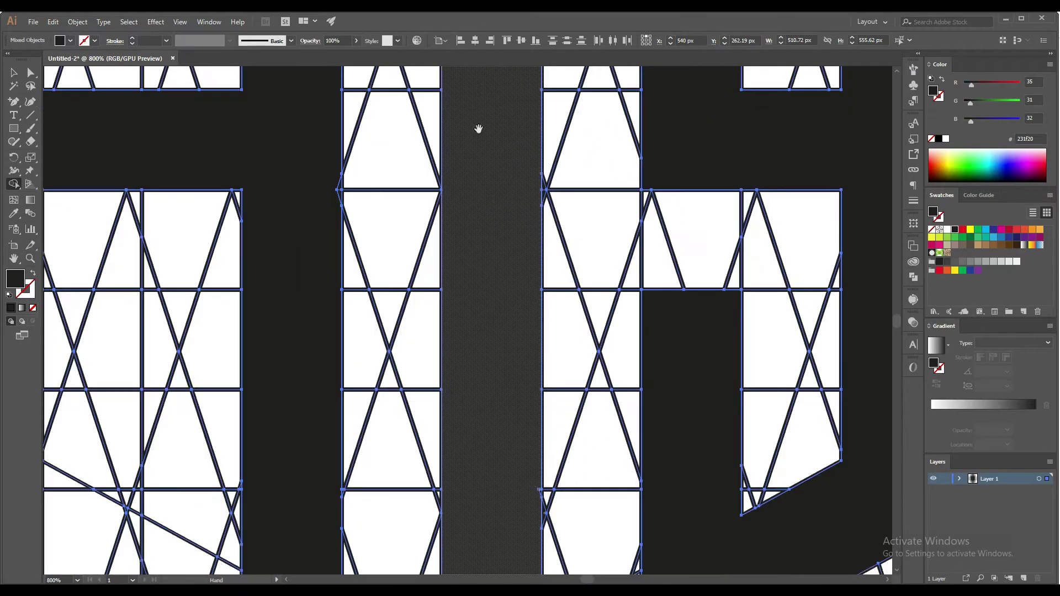
pyautogui.scroll(-2, 546, 394)
pyautogui.scroll(3, 464, 415)
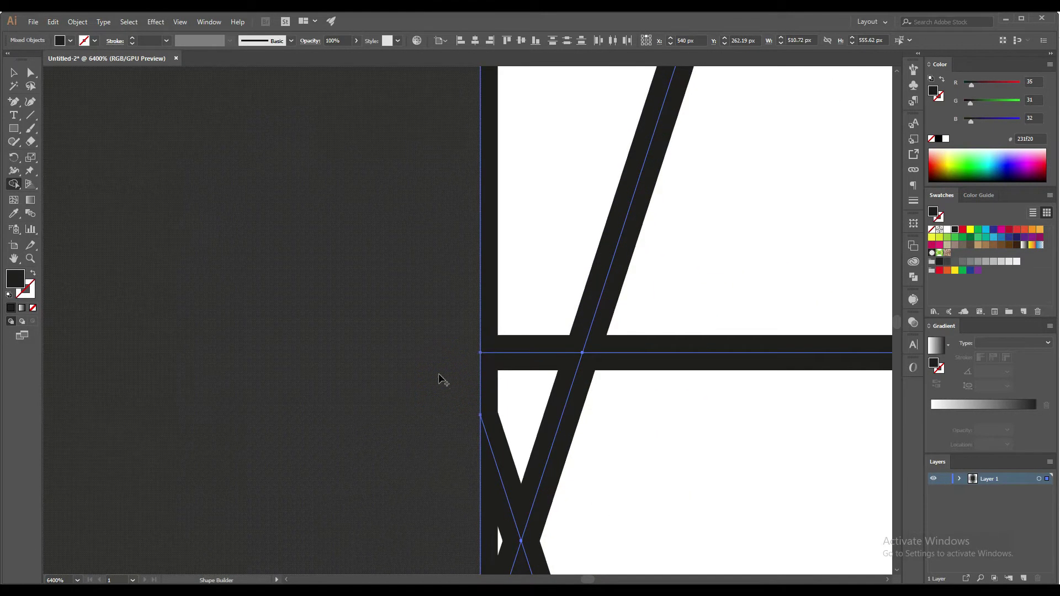
pyautogui.scroll(-3, 440, 379)
pyautogui.moveTo(432, 292); pyautogui.dragTo(561, 495)
pyautogui.scroll(-3, 536, 475)
pyautogui.scroll(-3, 431, 442)
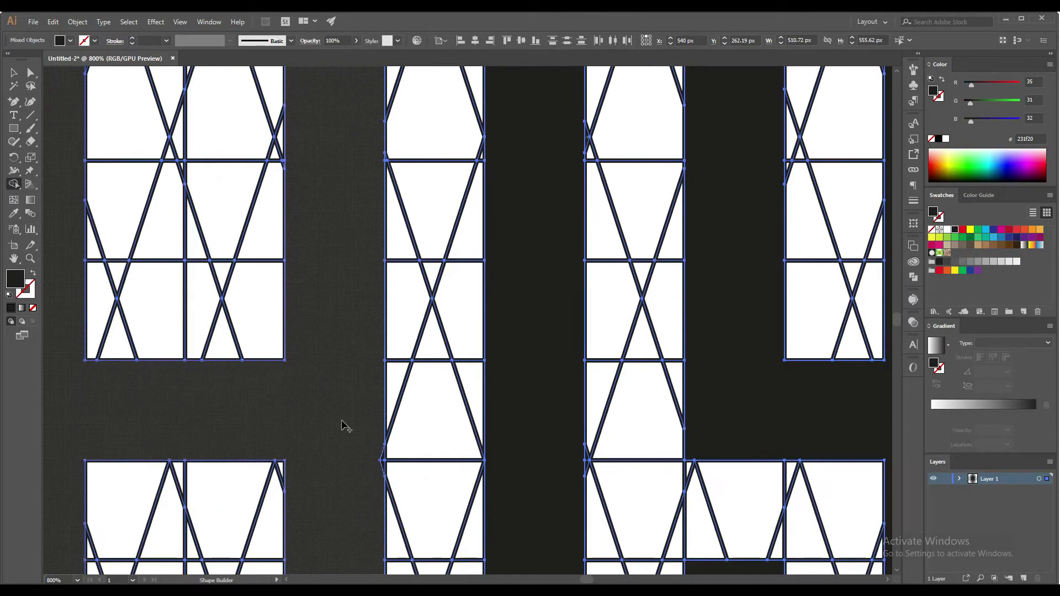
pyautogui.click(381, 475)
# - Join the T's top bar and stem into one shape
pyautogui.scroll(-5, 403, 287)
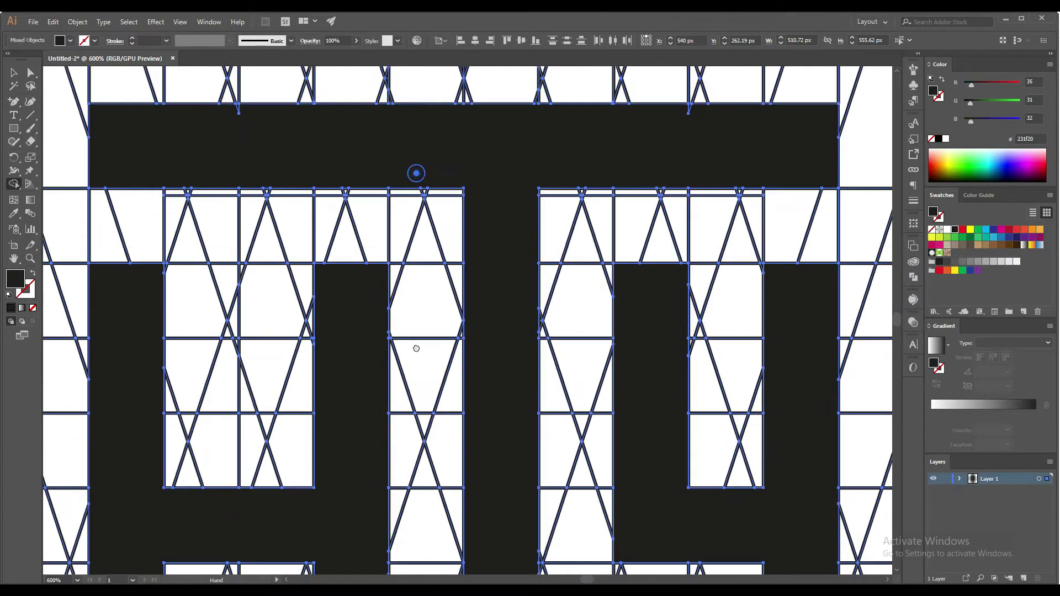
pyautogui.scroll(3, 251, 287)
pyautogui.moveTo(97, 243); pyautogui.dragTo(273, 285)
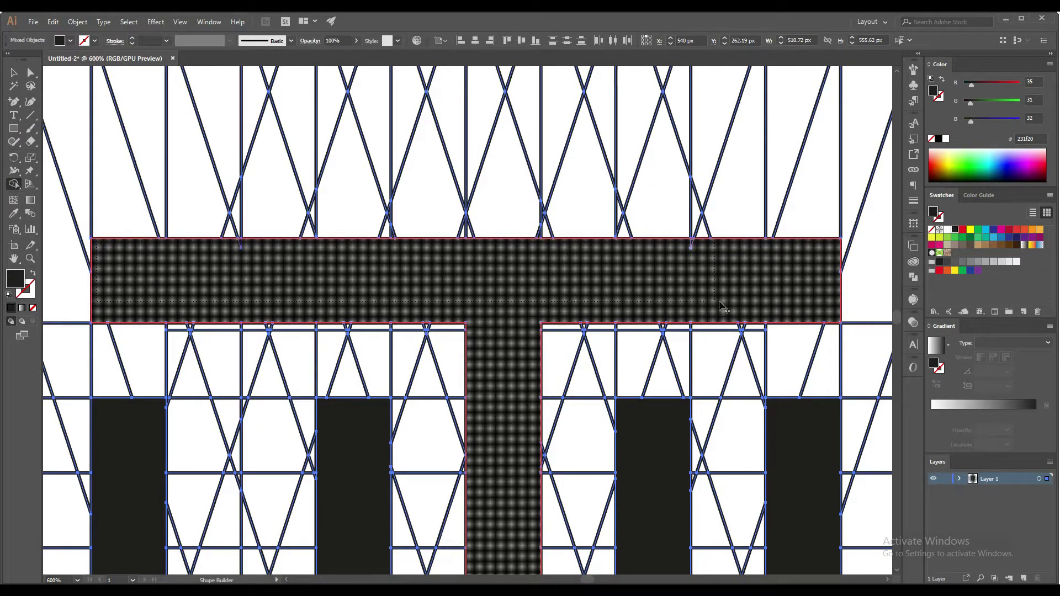
pyautogui.moveTo(831, 309); pyautogui.dragTo(831, 310)
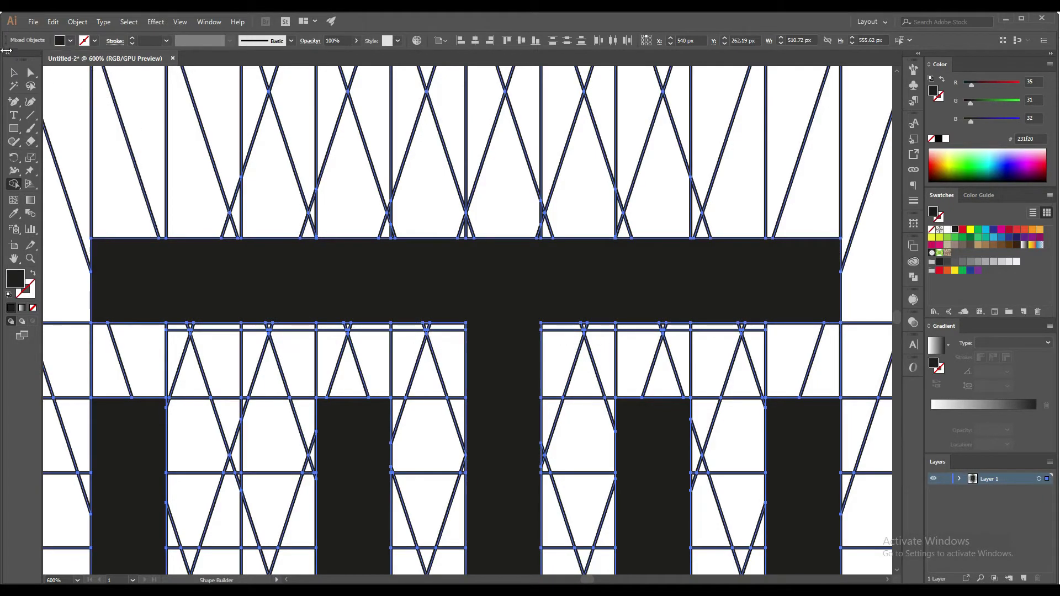
# - Fit the artboard in view, select the whole logo with its lattice, then deselect
pyautogui.click(14, 72)
pyautogui.hotkey('ctrl', '0')
pyautogui.click(334, 167)
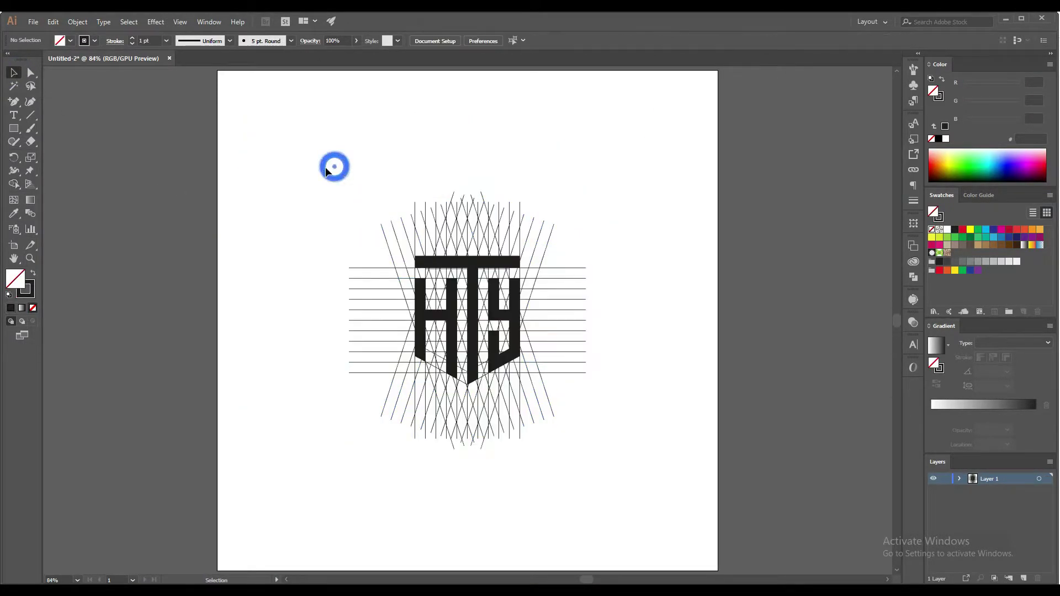
pyautogui.moveTo(326, 171); pyautogui.dragTo(674, 525)
pyautogui.scroll(6, 544, 463)
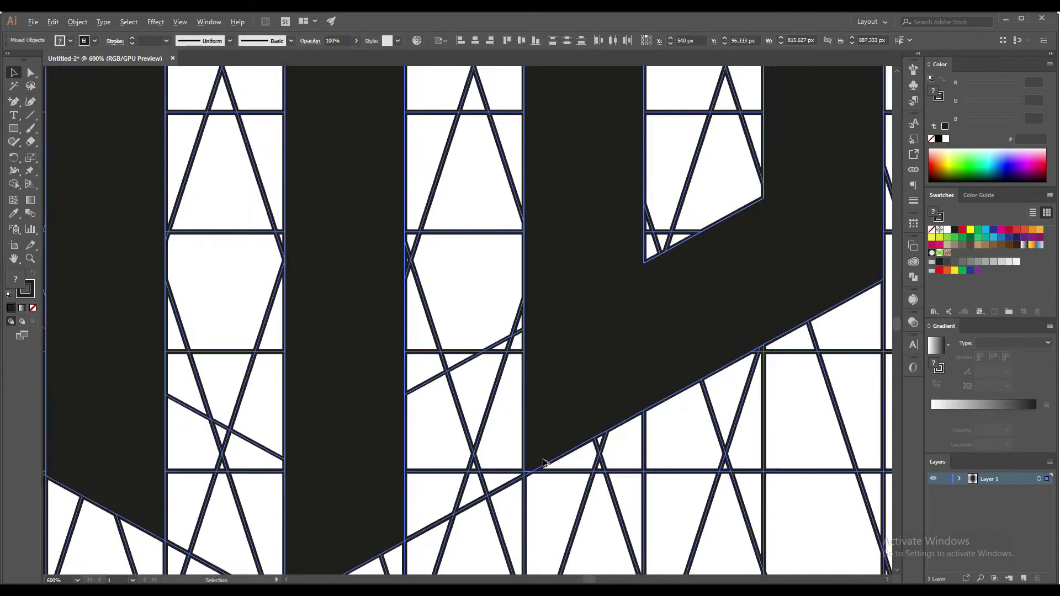
pyautogui.scroll(2, 544, 463)
pyautogui.click(13, 184)
pyautogui.scroll(5, 497, 459)
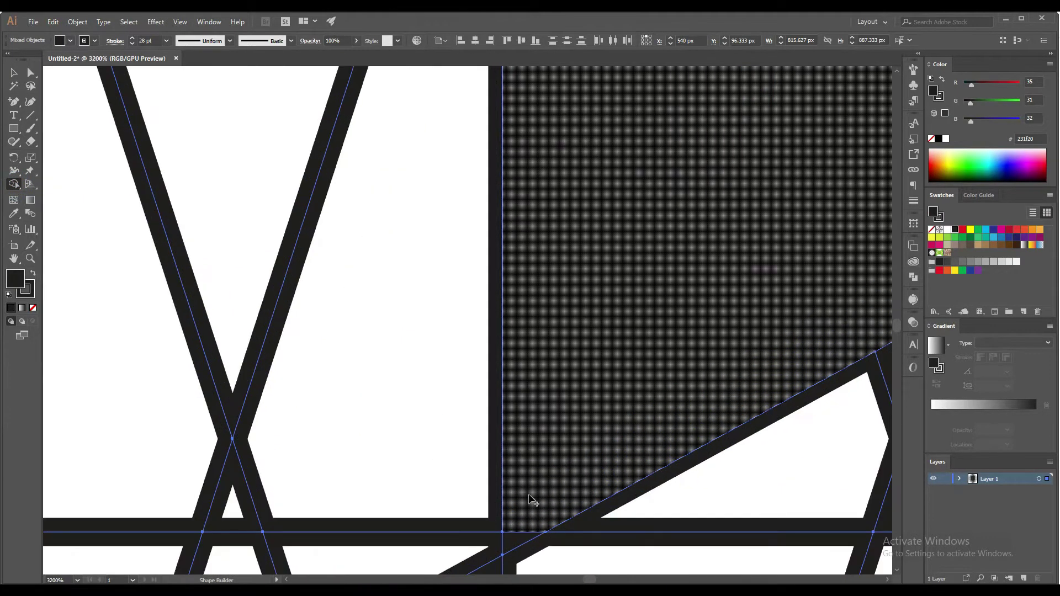
pyautogui.scroll(-5, 529, 500)
pyautogui.scroll(-3, 608, 453)
pyautogui.scroll(3, 685, 409)
pyautogui.scroll(-3, 681, 411)
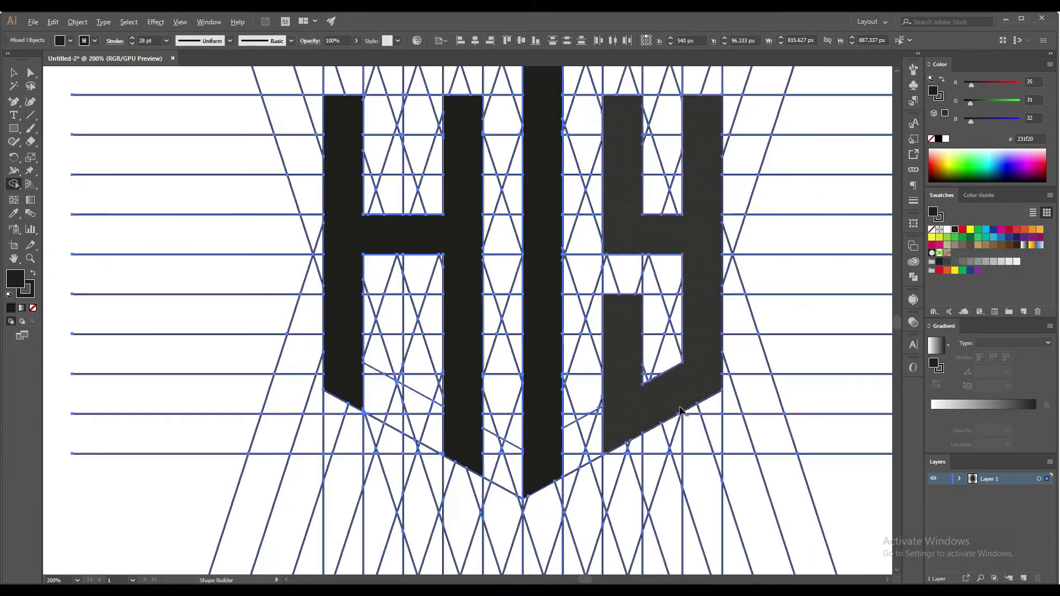
pyautogui.scroll(-3, 680, 411)
pyautogui.scroll(3, 607, 430)
pyautogui.scroll(-3, 569, 445)
pyautogui.scroll(3, 568, 445)
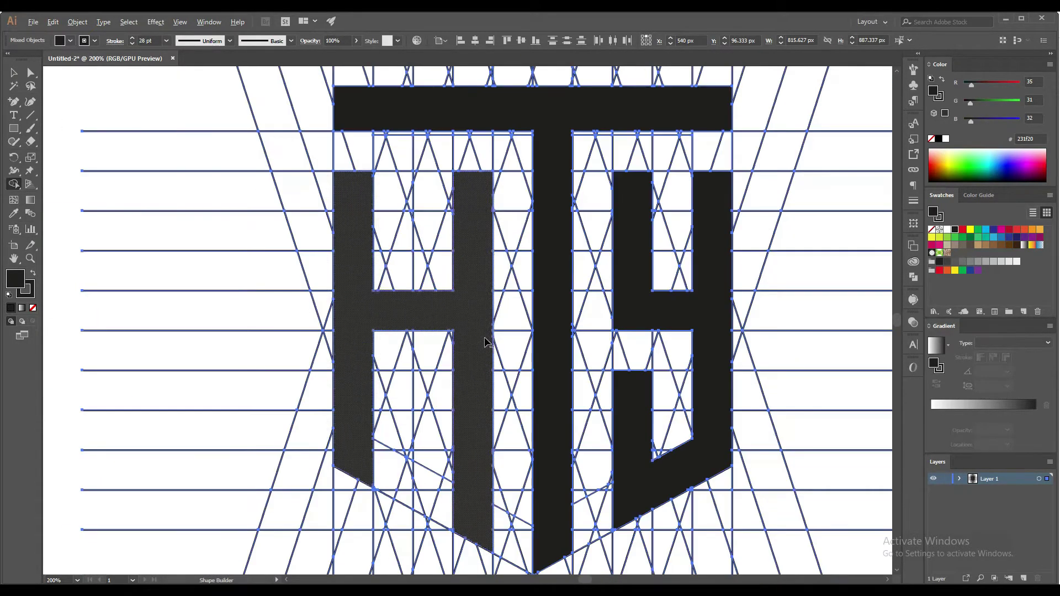
pyautogui.click(13, 72)
# - Delete the leftover guide lines and the white filler shapes inside the H
pyautogui.click(90, 92)
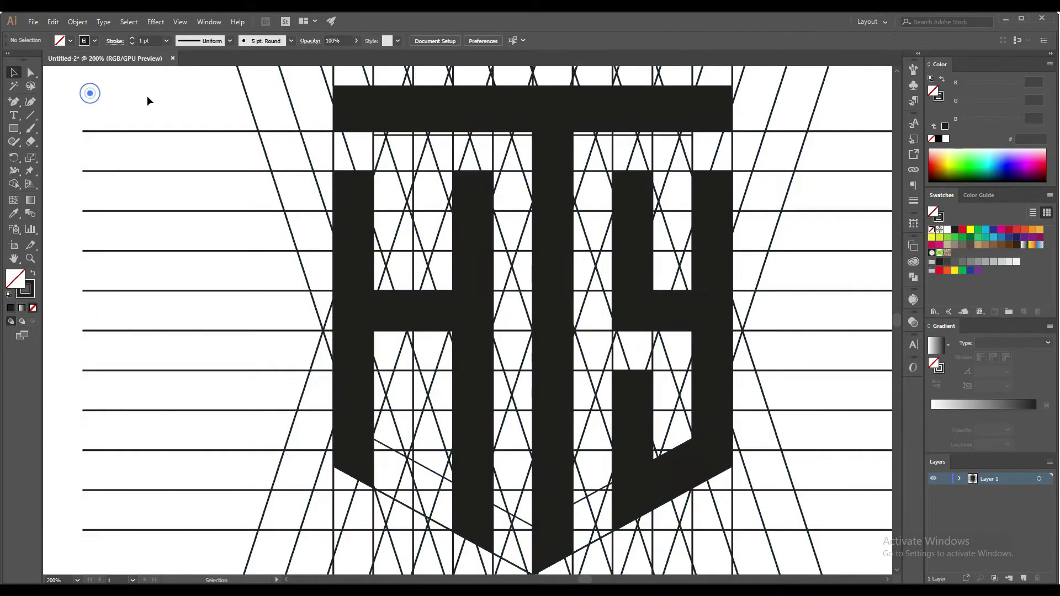
pyautogui.scroll(-2, 265, 165)
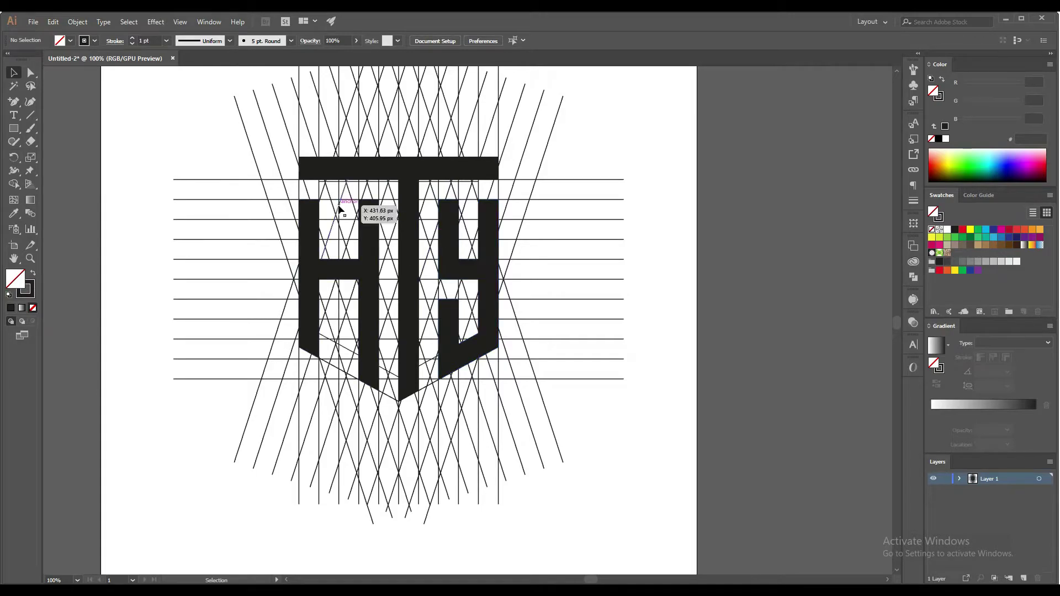
pyautogui.moveTo(182, 105)
pyautogui.mouseDown()
pyautogui.moveTo(568, 118)
pyautogui.moveTo(520, 249)
pyautogui.mouseUp()
pyautogui.press('Delete')
pyautogui.press('Delete')
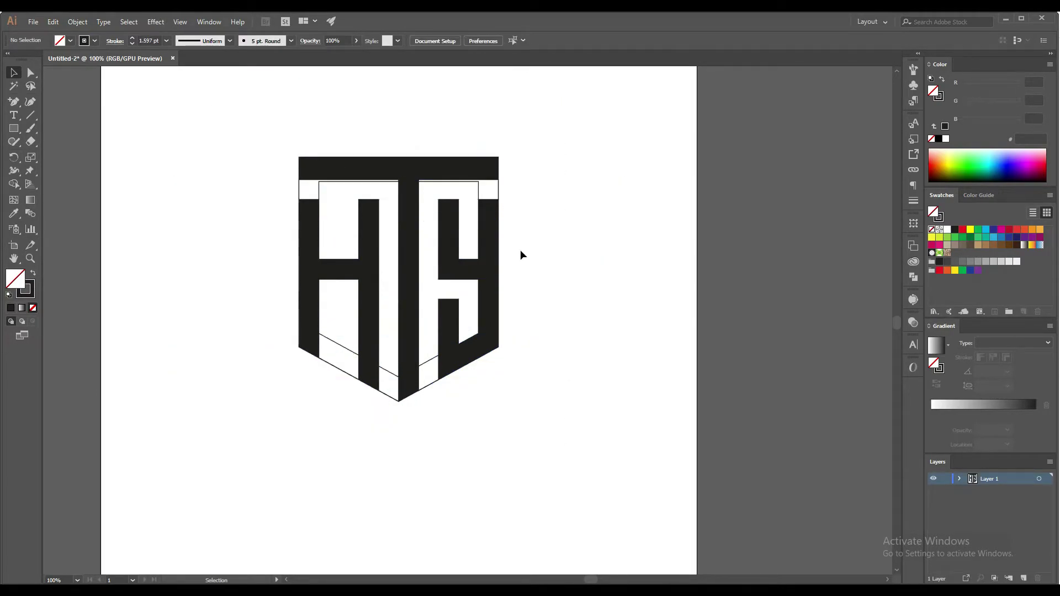
pyautogui.click(478, 189)
pyautogui.press('Delete')
pyautogui.click(300, 185)
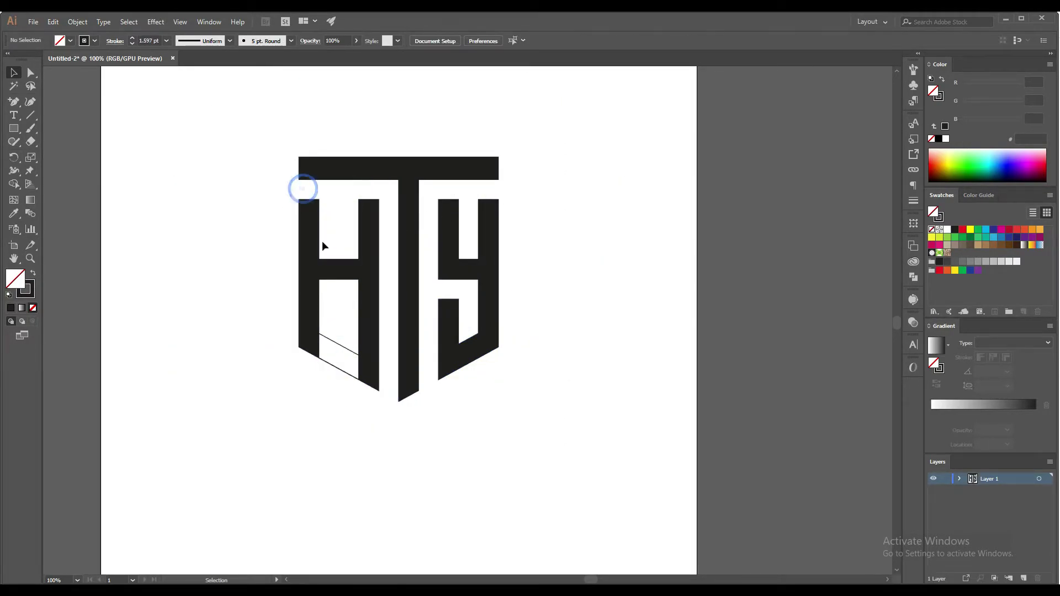
pyautogui.press('Delete')
pyautogui.click(338, 332)
pyautogui.press('Delete')
# - Give the whole HTY logo a 16 pt stroke weight
pyautogui.moveTo(258, 124); pyautogui.dragTo(521, 432)
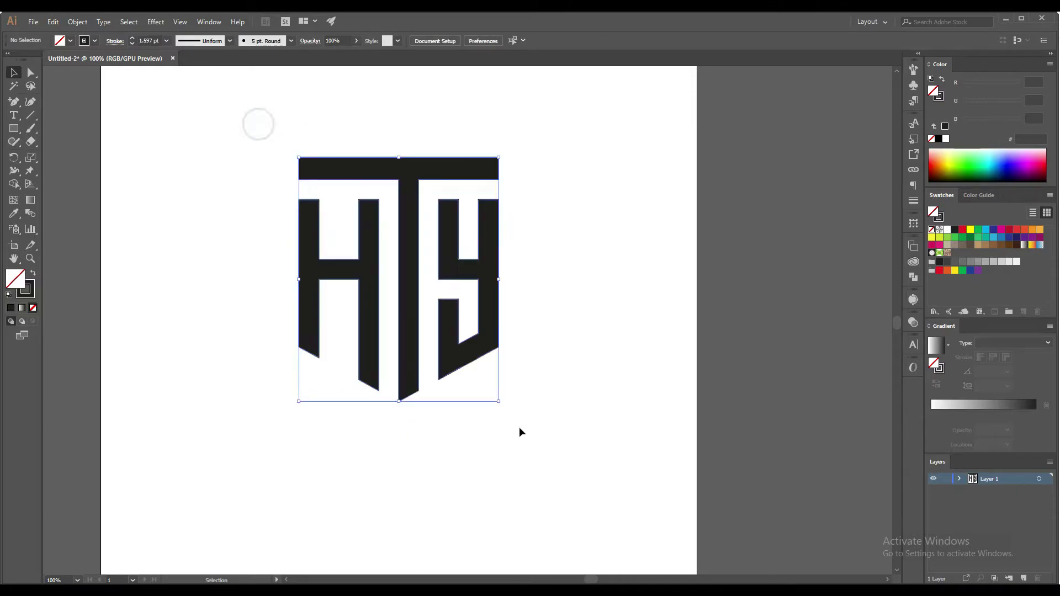
pyautogui.click(146, 40)
pyautogui.write('16')
pyautogui.press('Return')
# - Fit the artboard in the window and scale the logo up about 1.4 times
pyautogui.click(177, 248)
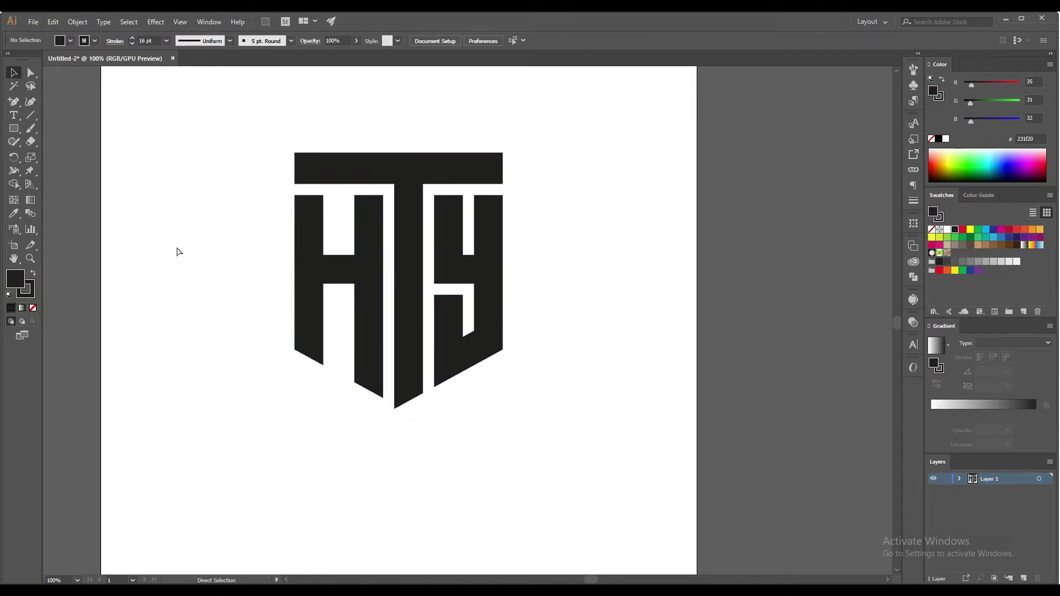
pyautogui.hotkey('ctrl', '0')
pyautogui.moveTo(320, 219)
pyautogui.mouseDown()
pyautogui.moveTo(568, 413)
pyautogui.moveTo(588, 464)
pyautogui.mouseUp()
# - Expand the logo's fill and stroke into outlined shapes via Object > Expand
pyautogui.click(628, 202)
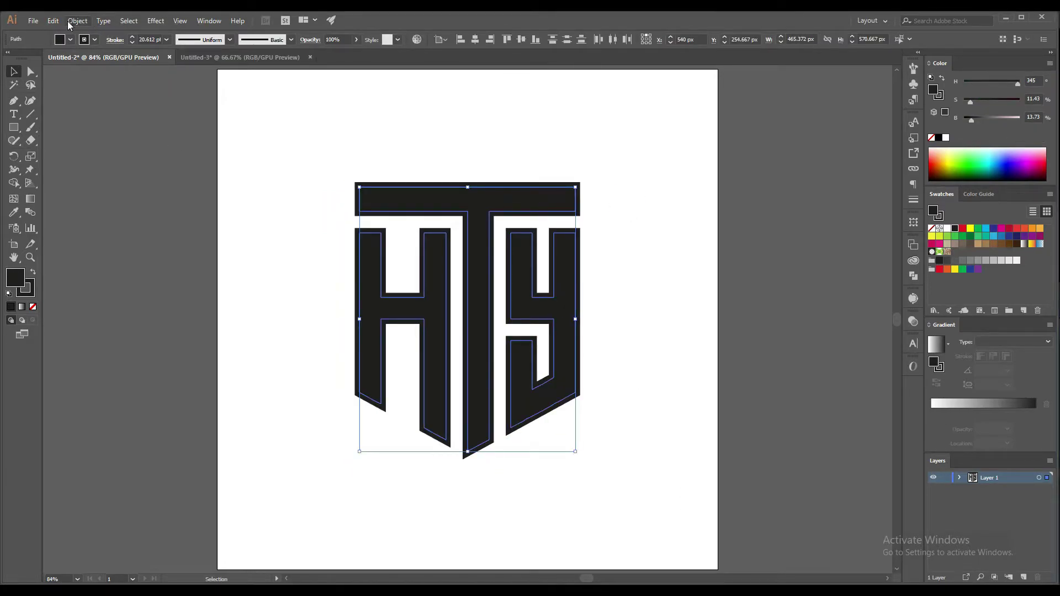
pyautogui.click(70, 21)
pyautogui.click(116, 135)
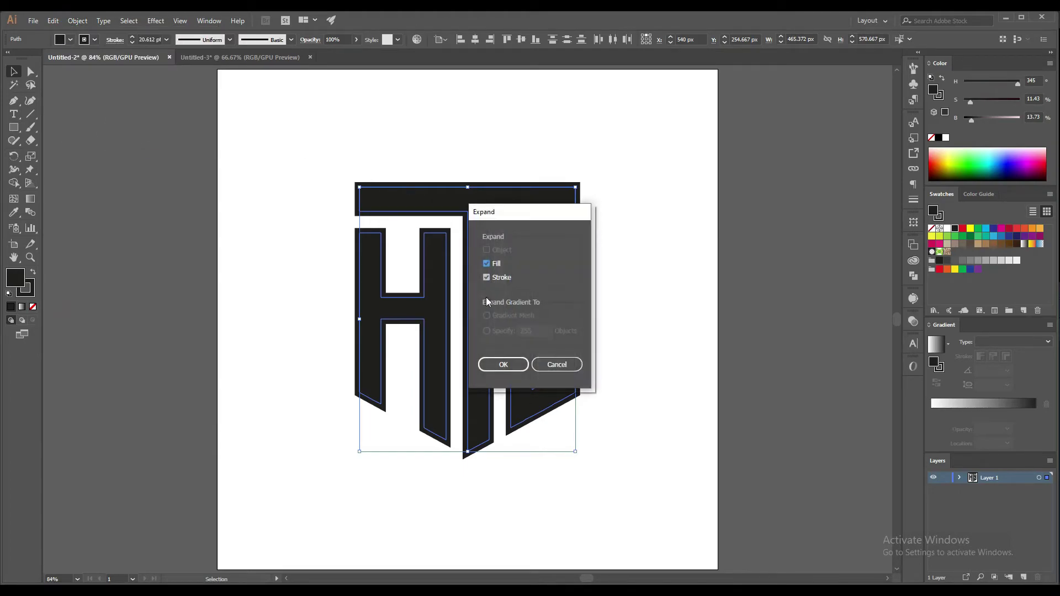
pyautogui.click(502, 364)
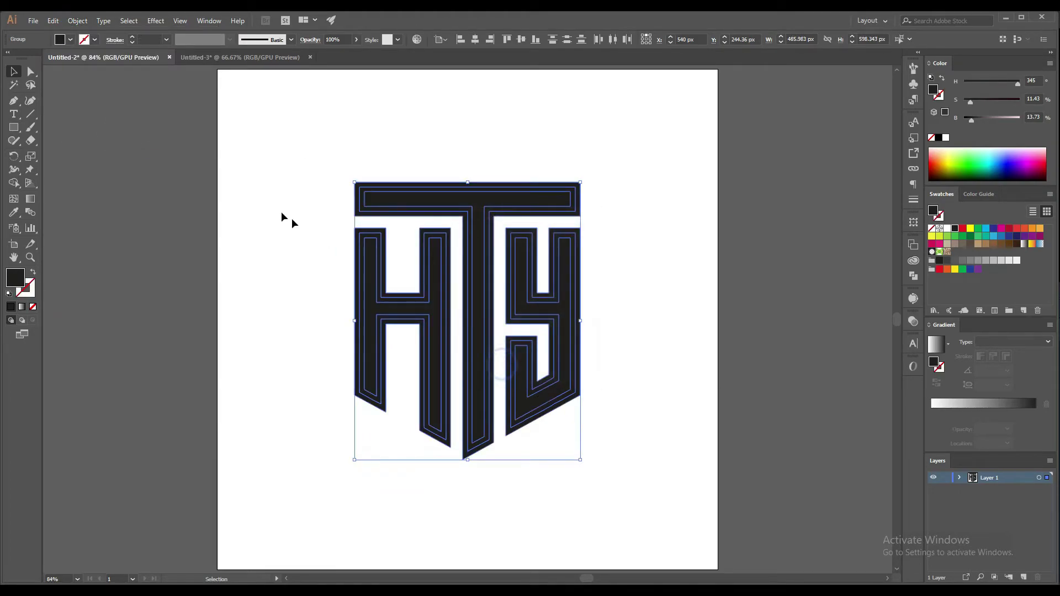
# - Merge the H, T and Y pieces each into one solid shape with Shape Builder
pyautogui.click(13, 183)
pyautogui.moveTo(372, 237); pyautogui.dragTo(357, 259)
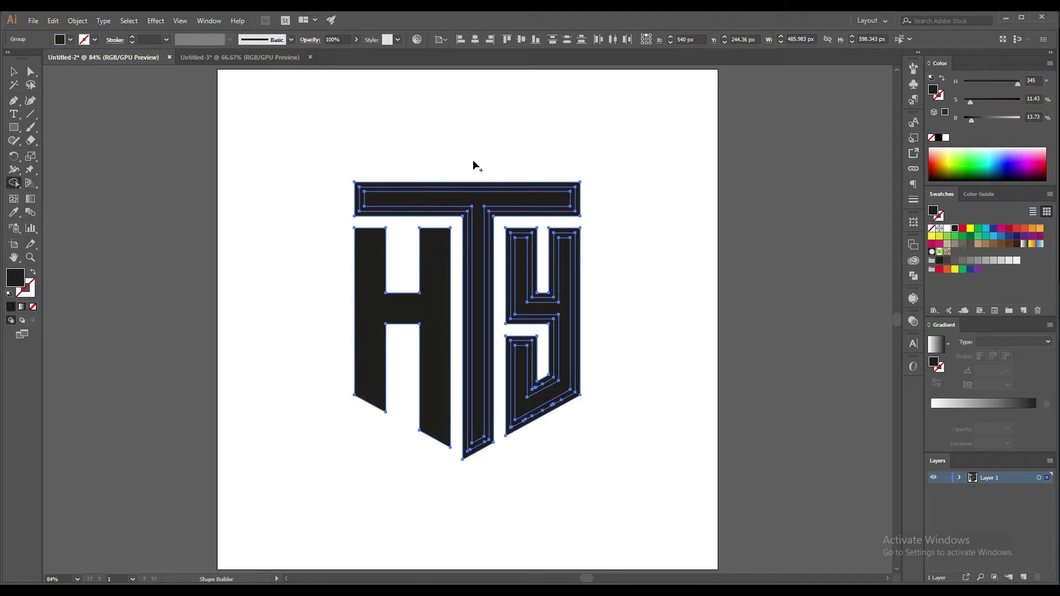
pyautogui.moveTo(473, 160); pyautogui.dragTo(469, 253)
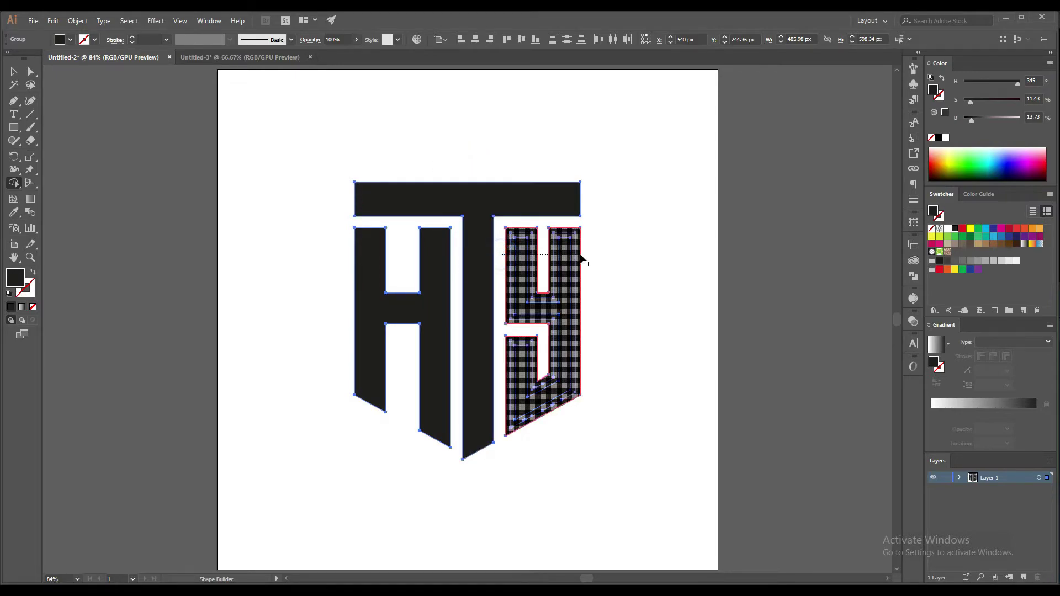
pyautogui.click(580, 257)
pyautogui.click(13, 71)
pyautogui.click(284, 151)
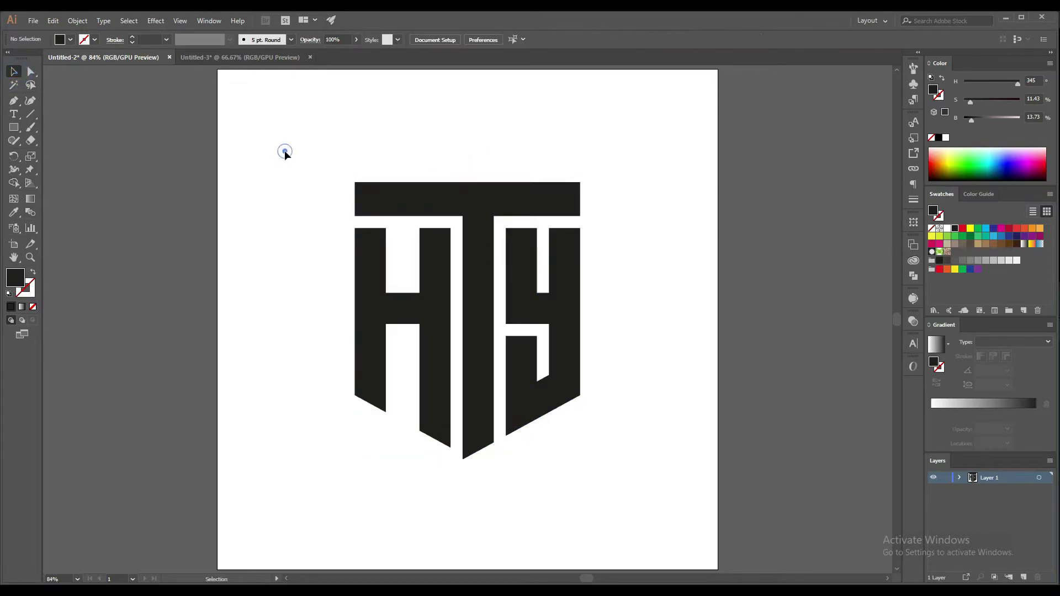
# - Draw a rectangle from the T's top-left corner covering the letters
pyautogui.click(14, 127)
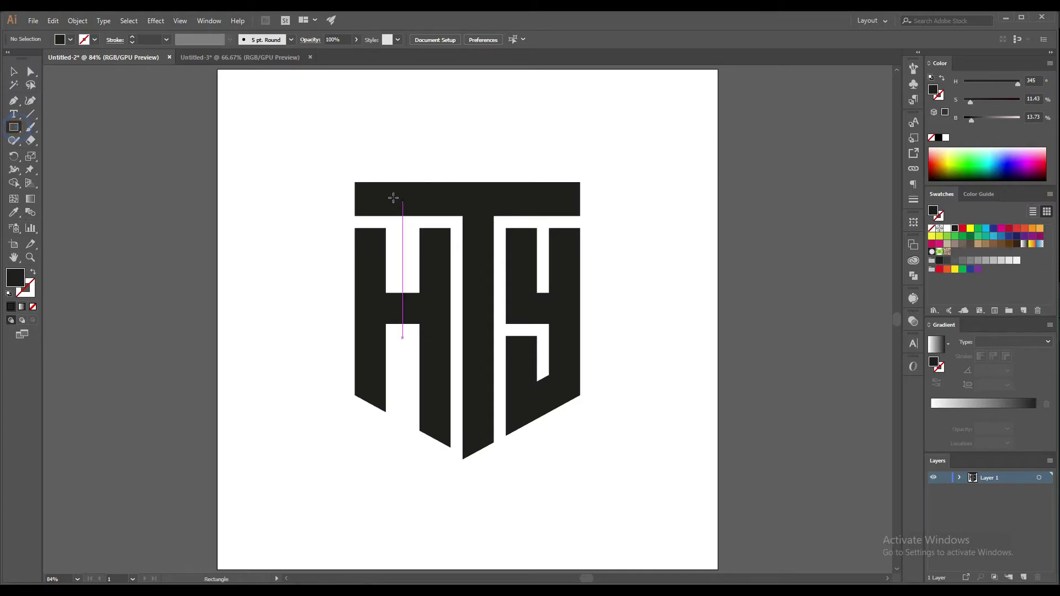
pyautogui.moveTo(354, 182); pyautogui.dragTo(580, 396)
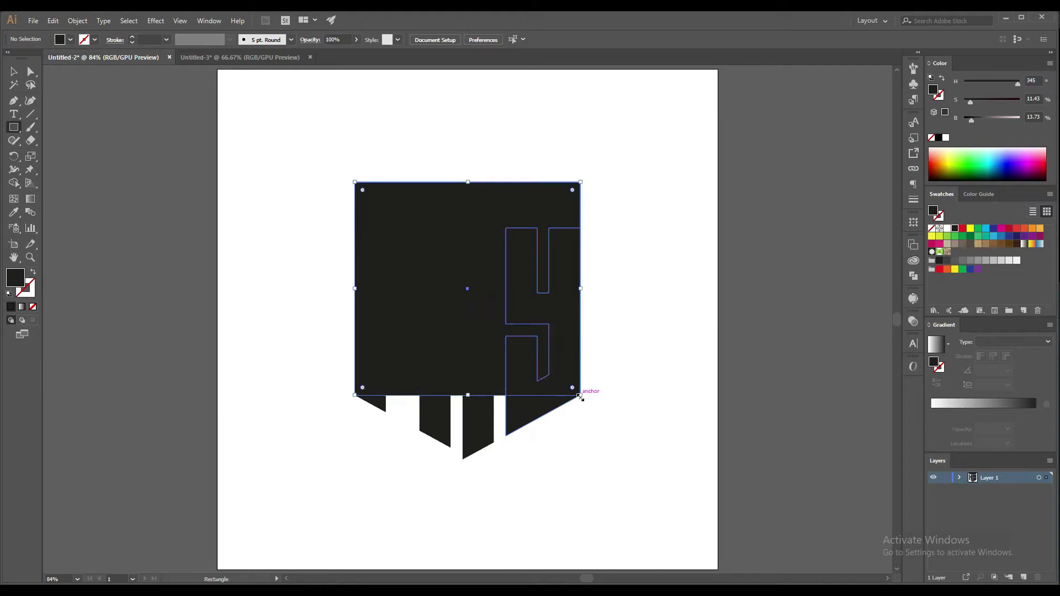
pyautogui.click(14, 71)
pyautogui.click(461, 385)
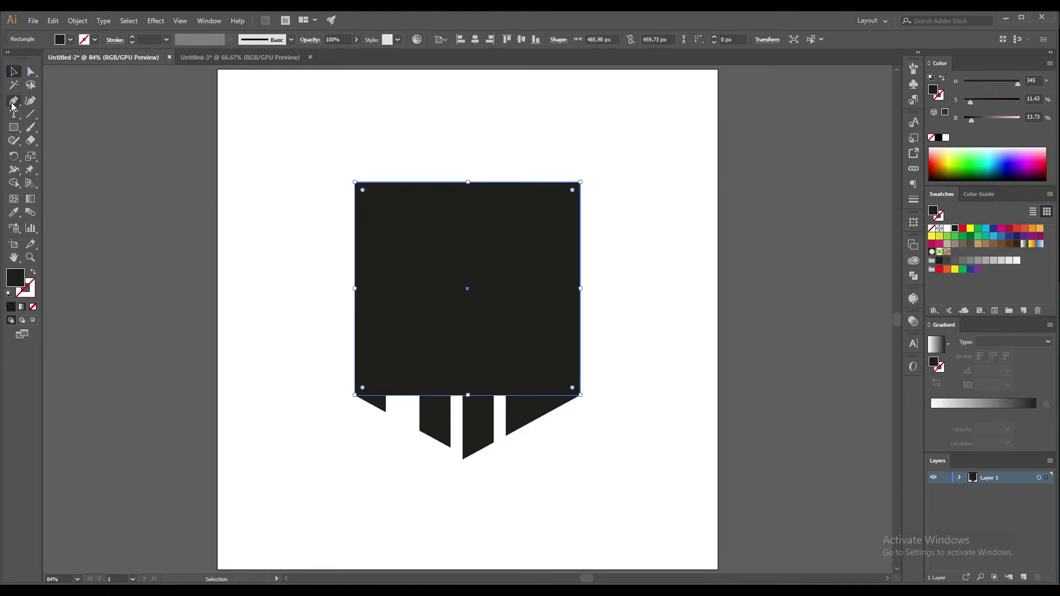
# - Add an anchor at the rectangle's bottom centre and drag it down into a pointed tip
pyautogui.moveTo(14, 100); pyautogui.dragTo(61, 114)
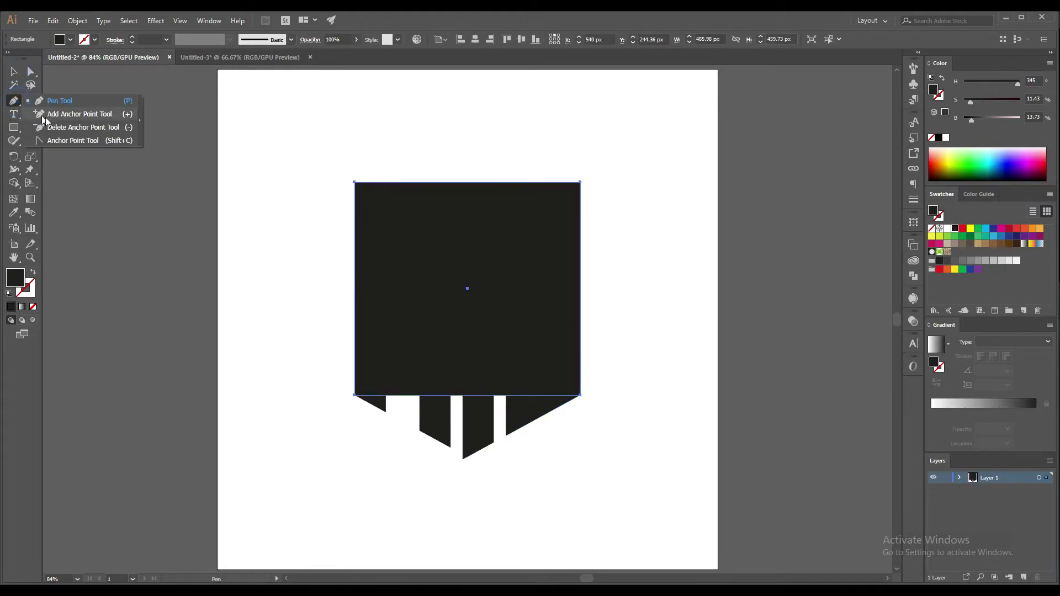
pyautogui.click(468, 396)
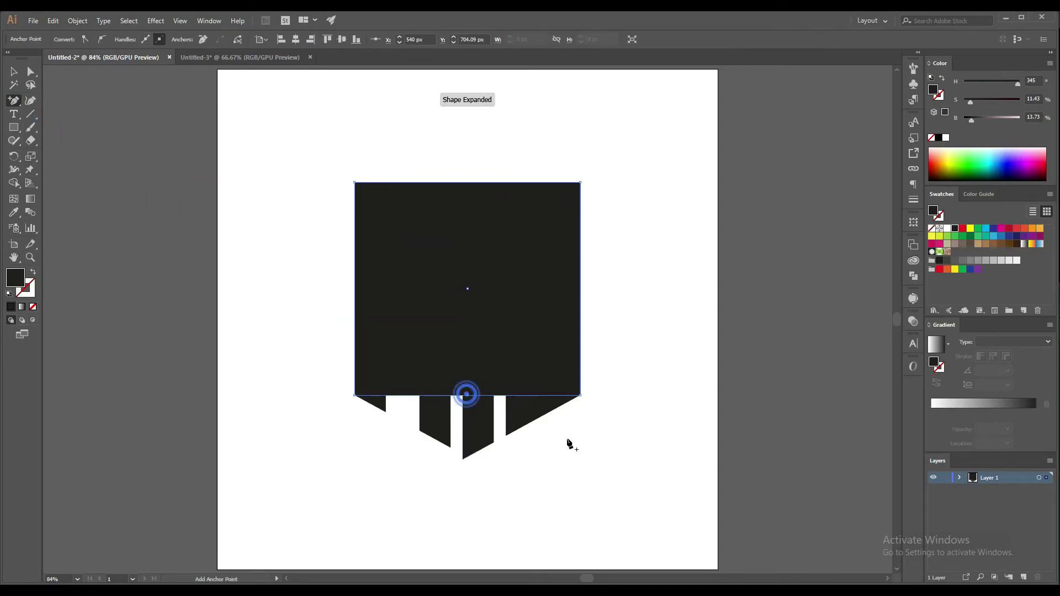
pyautogui.click(31, 72)
pyautogui.click(376, 368)
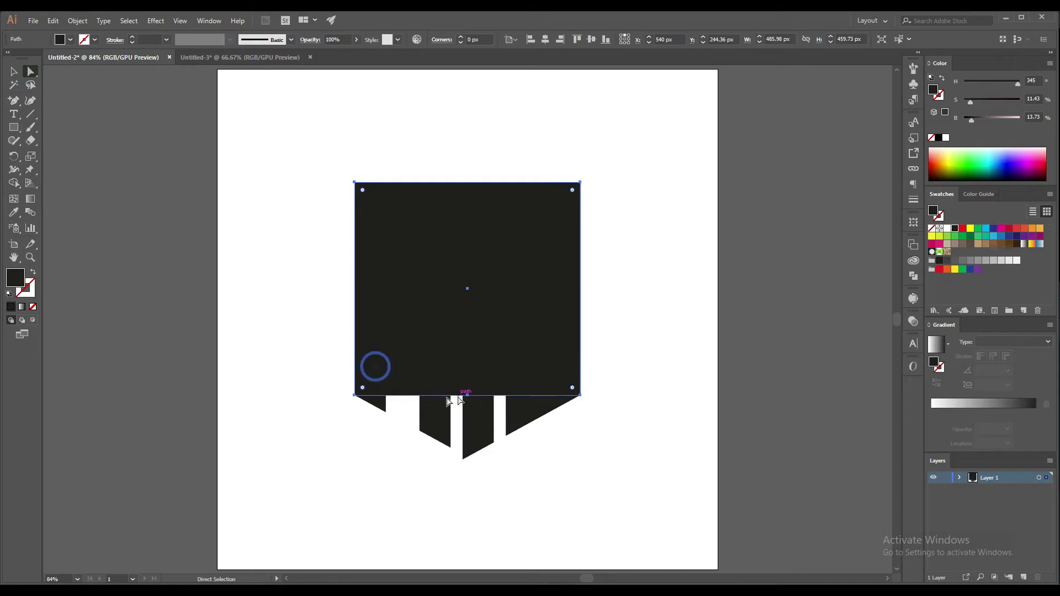
pyautogui.click(262, 388)
pyautogui.moveTo(468, 396); pyautogui.dragTo(466, 456)
pyautogui.click(521, 483)
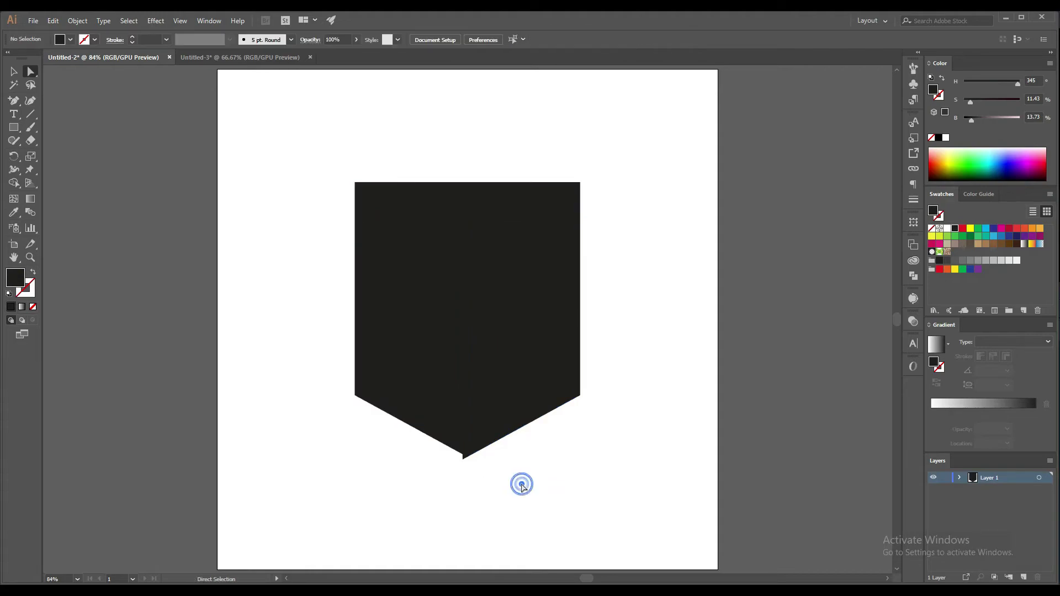
pyautogui.click(14, 71)
# - Select the shield and letters, merge the tiny tip triangle, and inspect the bottom edge
pyautogui.moveTo(313, 147); pyautogui.dragTo(684, 465)
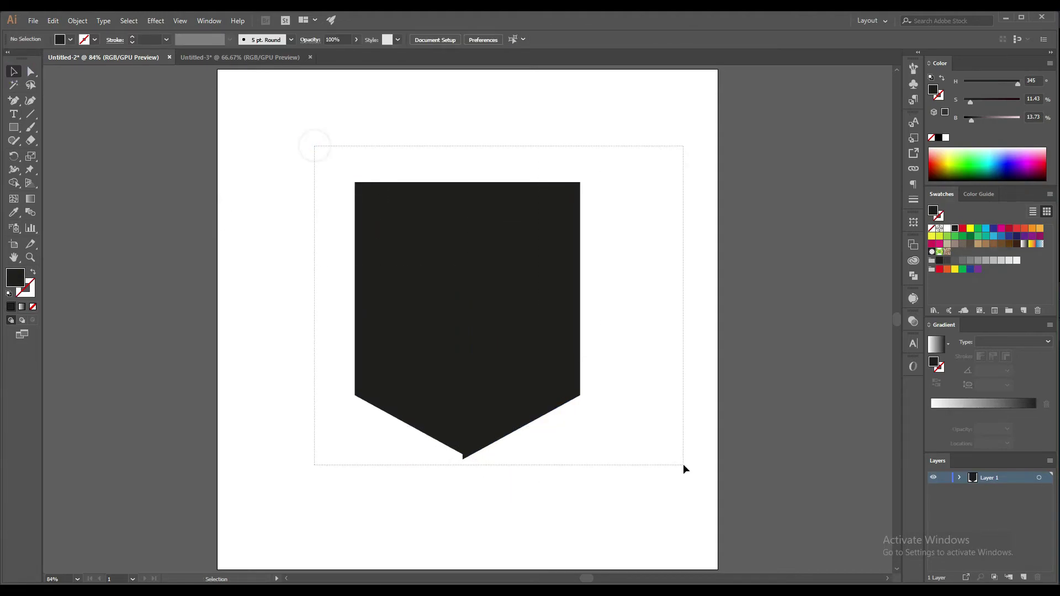
pyautogui.click(13, 184)
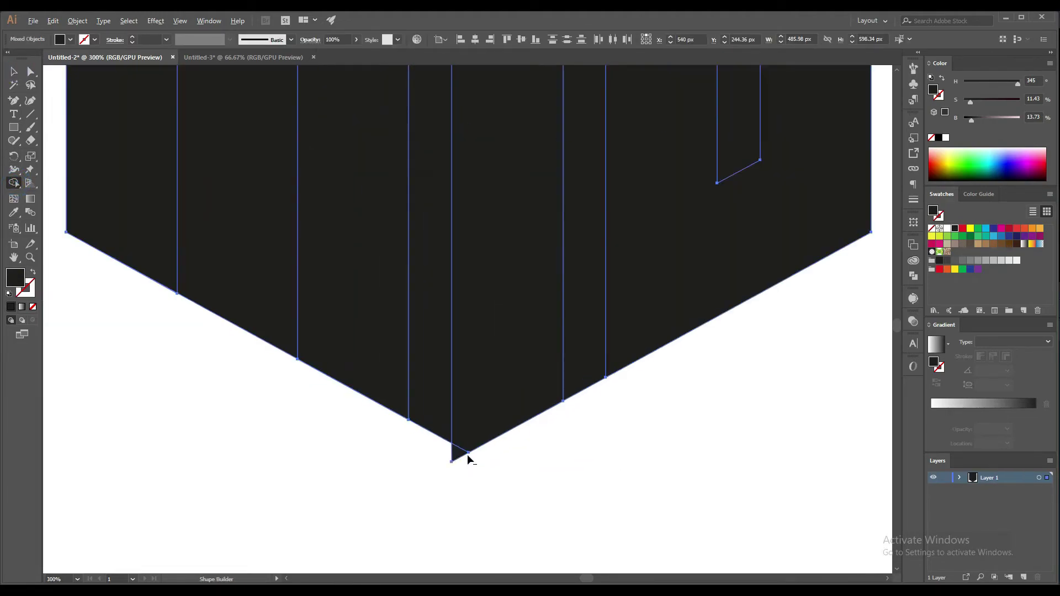
pyautogui.scroll(3, 467, 456)
pyautogui.scroll(2, 467, 456)
pyautogui.click(455, 450)
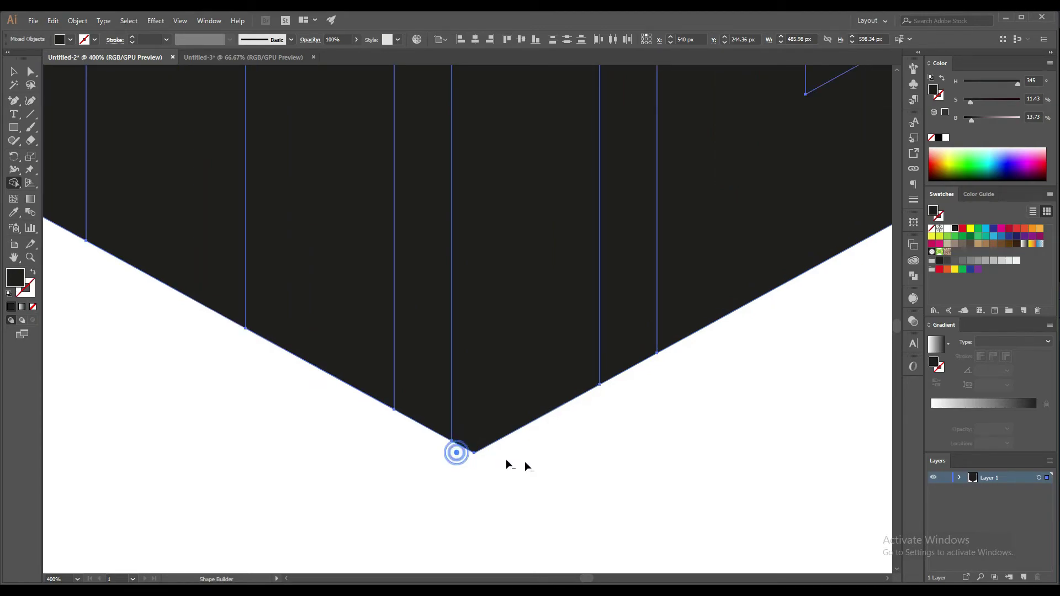
pyautogui.scroll(3, 627, 419)
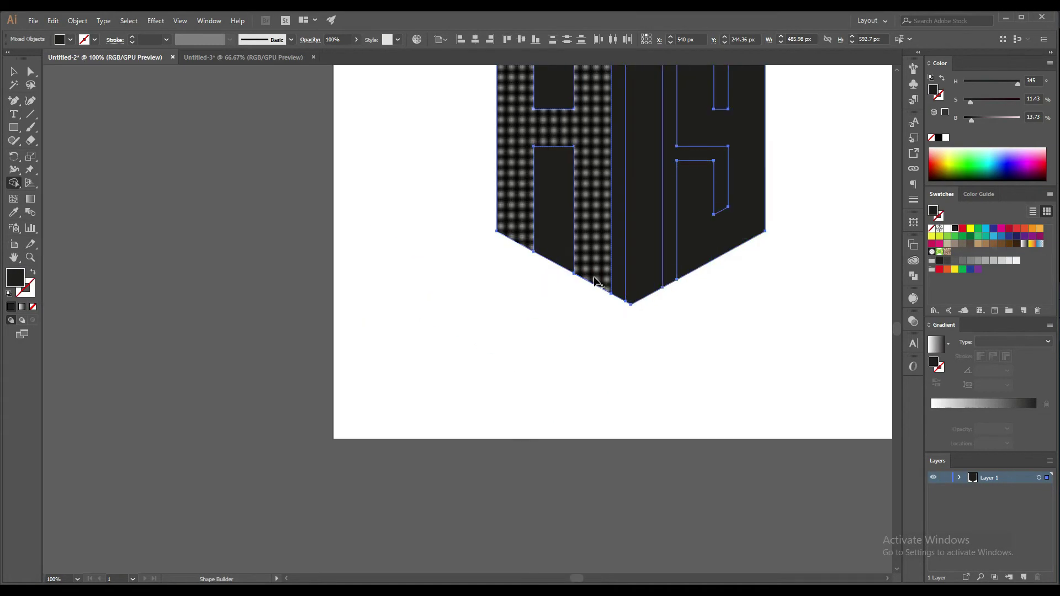
pyautogui.moveTo(743, 245); pyautogui.dragTo(514, 248)
pyautogui.moveTo(623, 261)
pyautogui.mouseDown()
pyautogui.moveTo(534, 286)
pyautogui.moveTo(320, 265)
pyautogui.mouseUp()
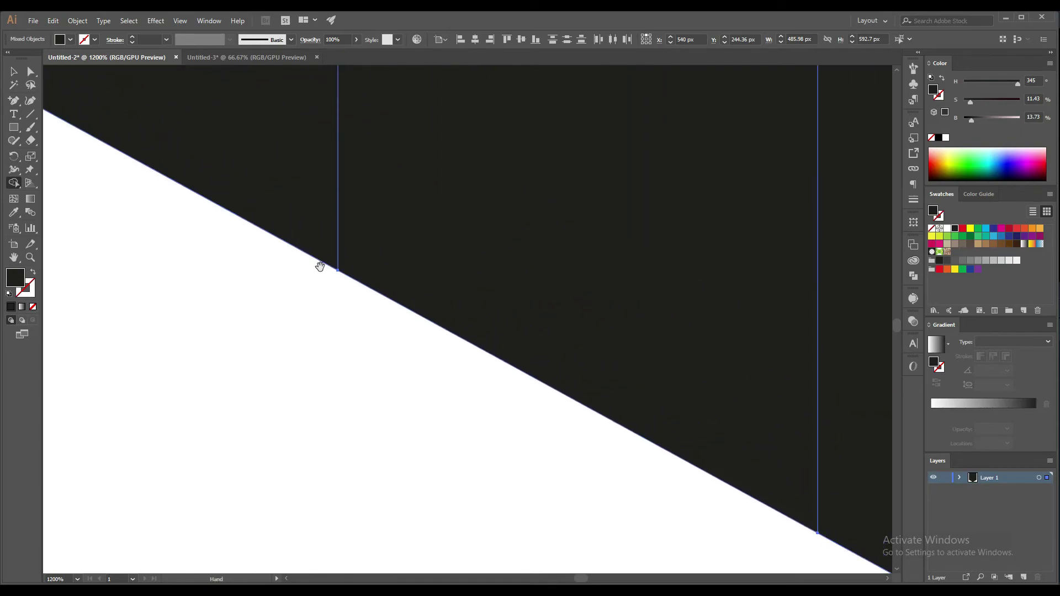
pyautogui.moveTo(402, 419); pyautogui.dragTo(363, 338)
pyautogui.scroll(-6, 363, 338)
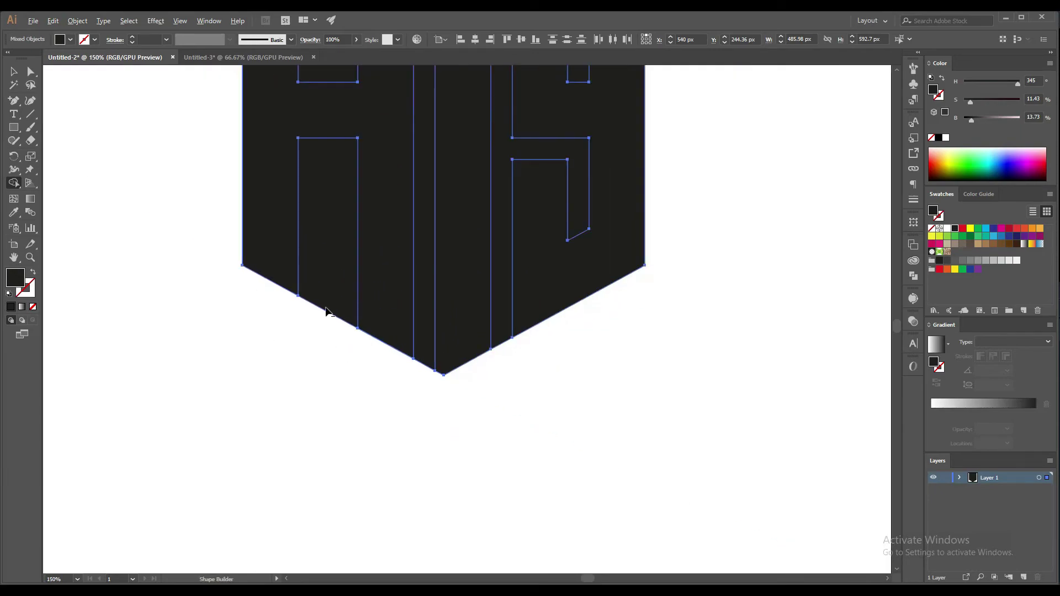
# - Fit the artboard in view and combine the selected shapes into a compound path
pyautogui.click(13, 72)
pyautogui.hotkey('ctrl', '0')
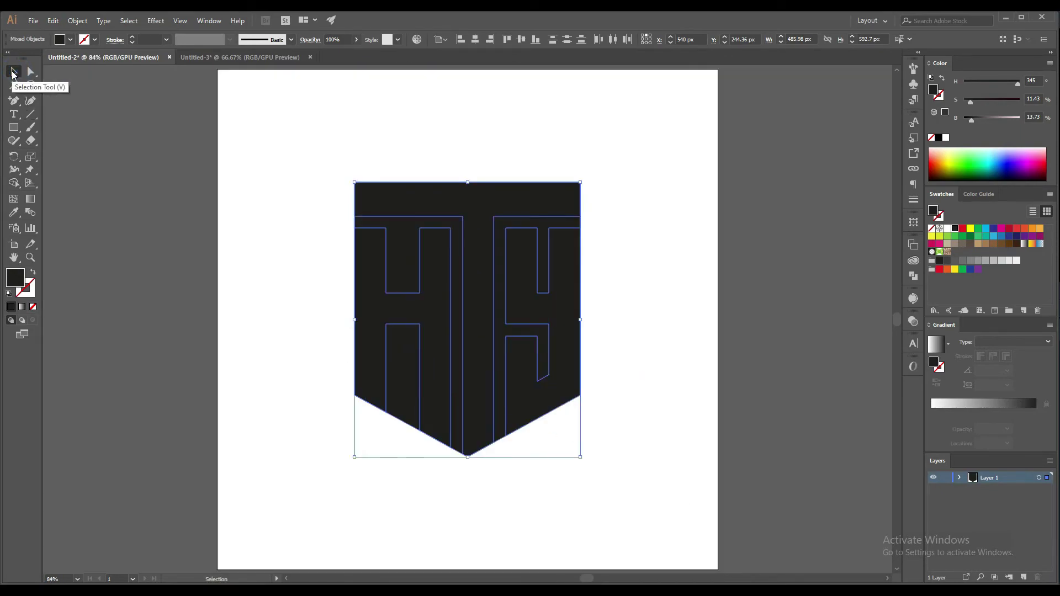
pyautogui.hotkey('ctrl', '8')
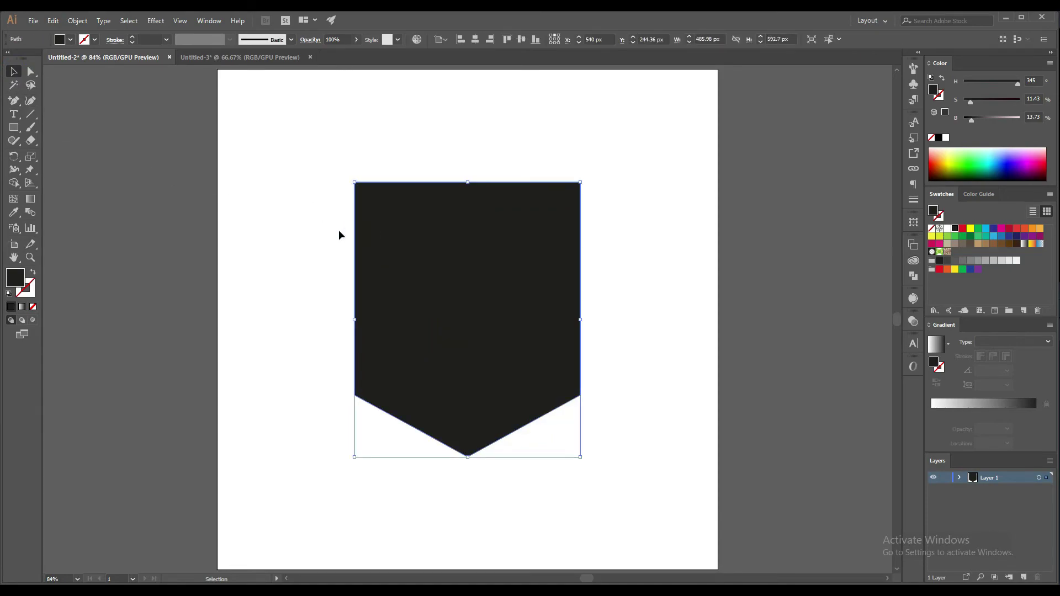
pyautogui.click(294, 294)
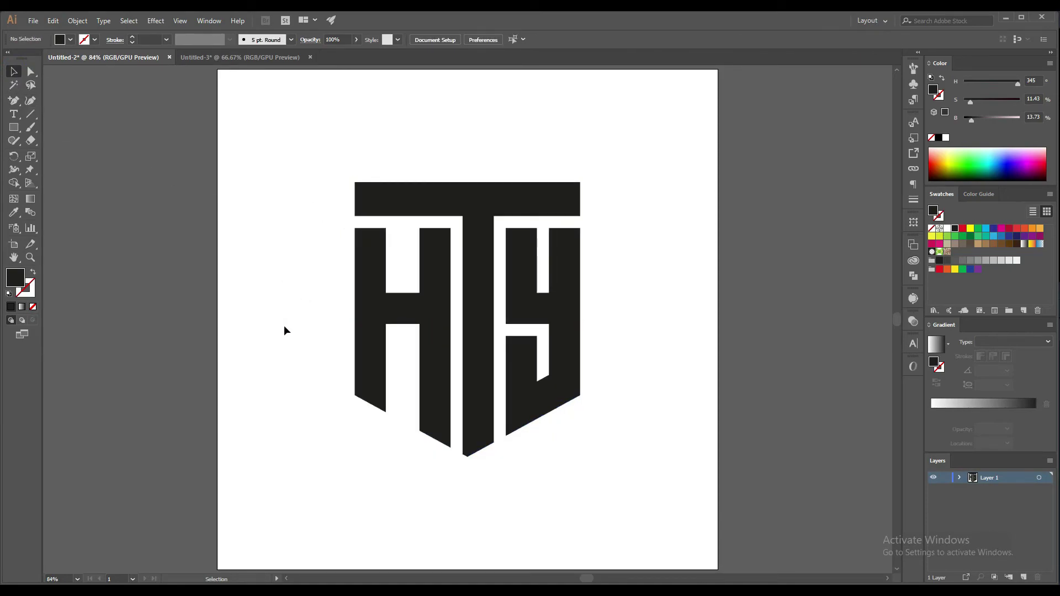